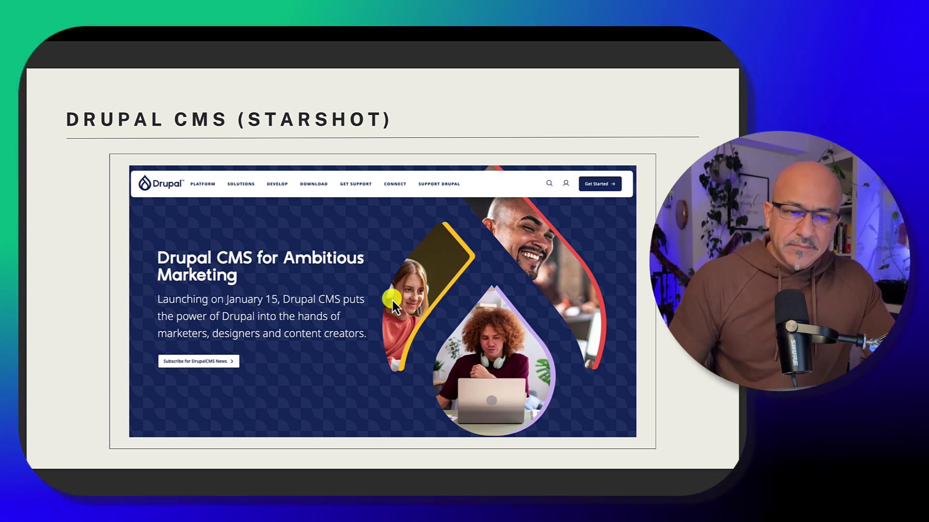
Advance to the How to Install slide, then switch to the Drupal.org home page in the browser
key("Right")
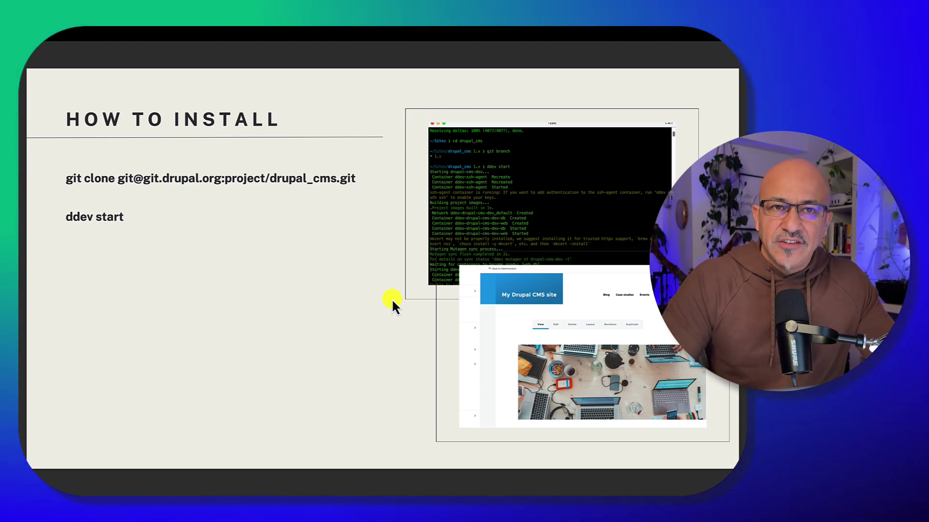
key("ctrl+Left")
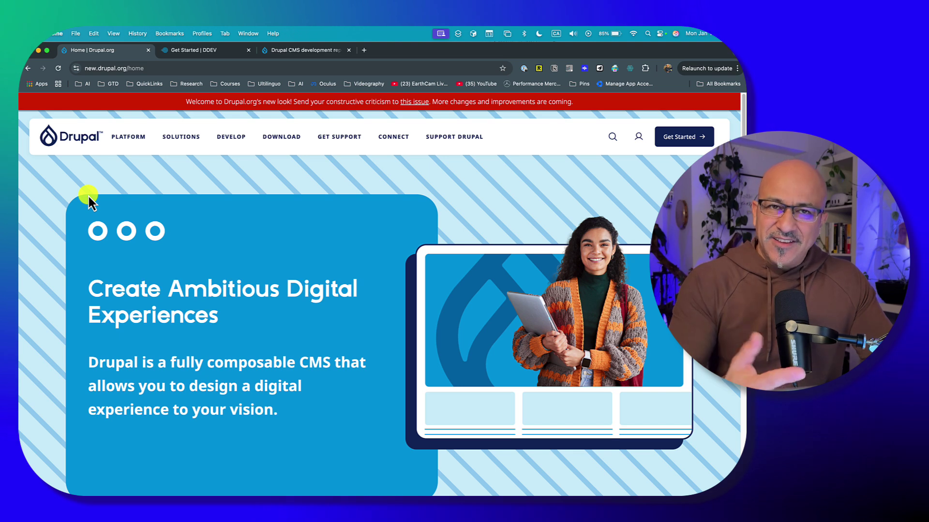
Go to the Download Drupal page and switch its toggle to Drupal CMS
left_click(278, 141)
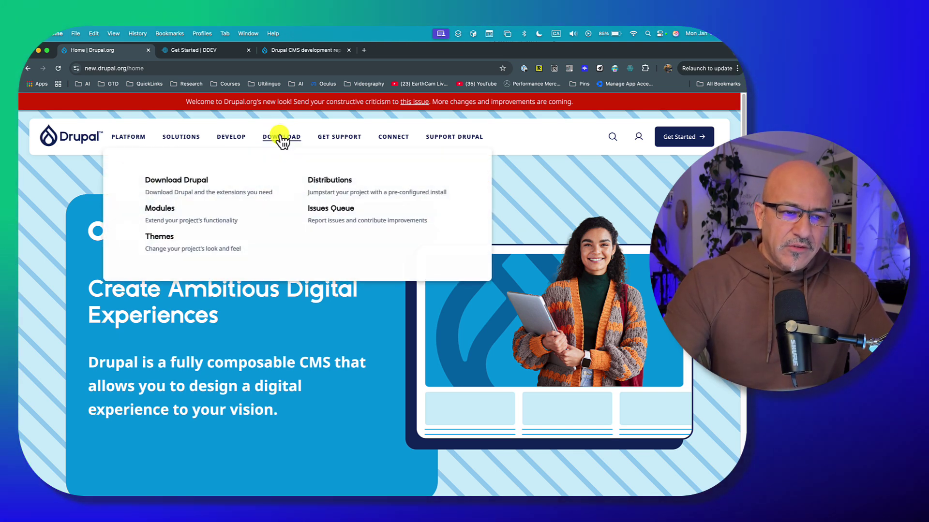
left_click(172, 186)
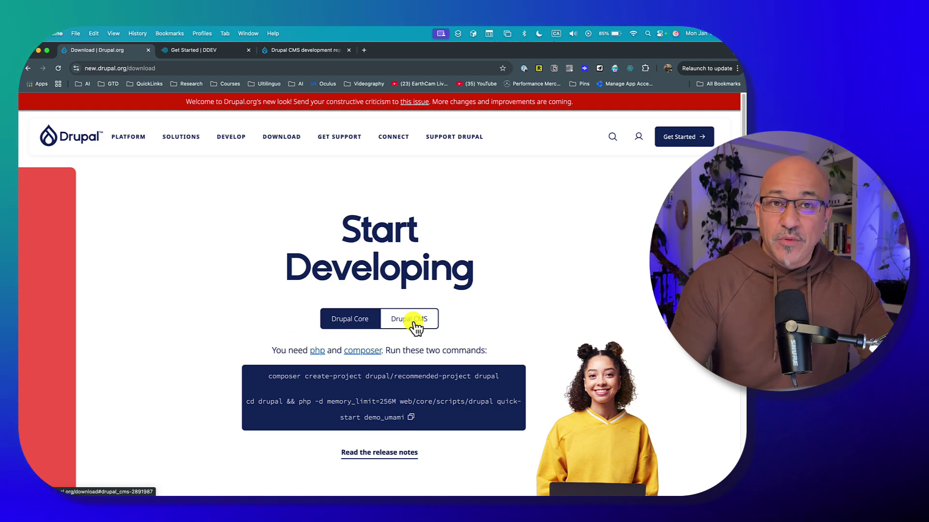
left_click(415, 325)
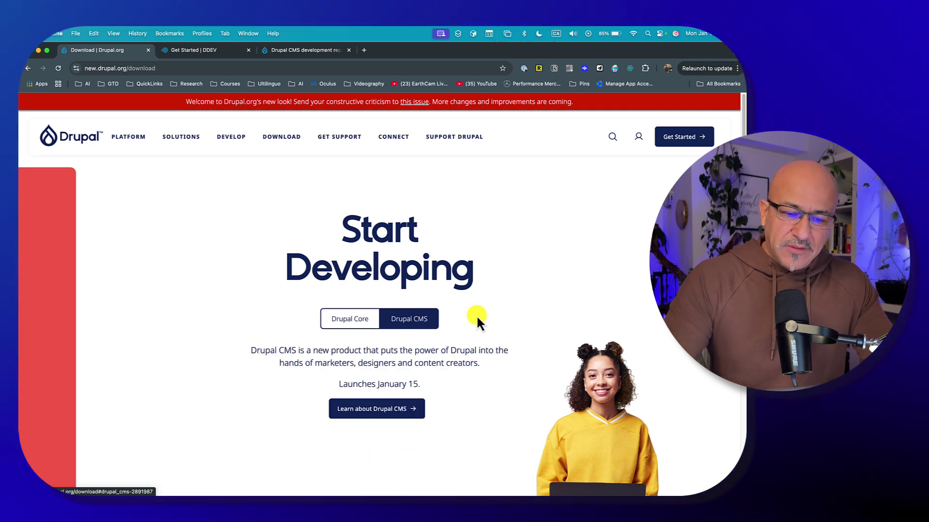
scroll(452, 332, "down", 5)
scroll(414, 324, "up", 4)
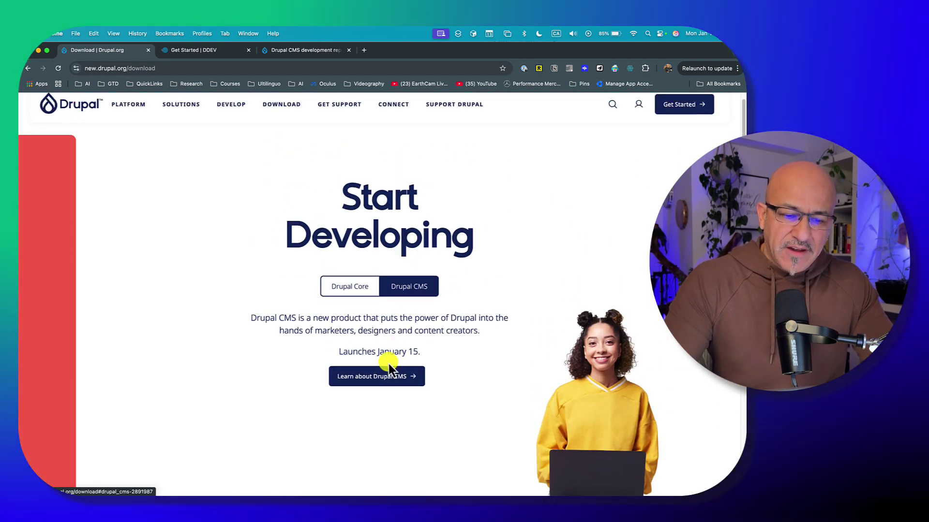
Open the Learn about Drupal CMS page and scroll through it
left_click(376, 378)
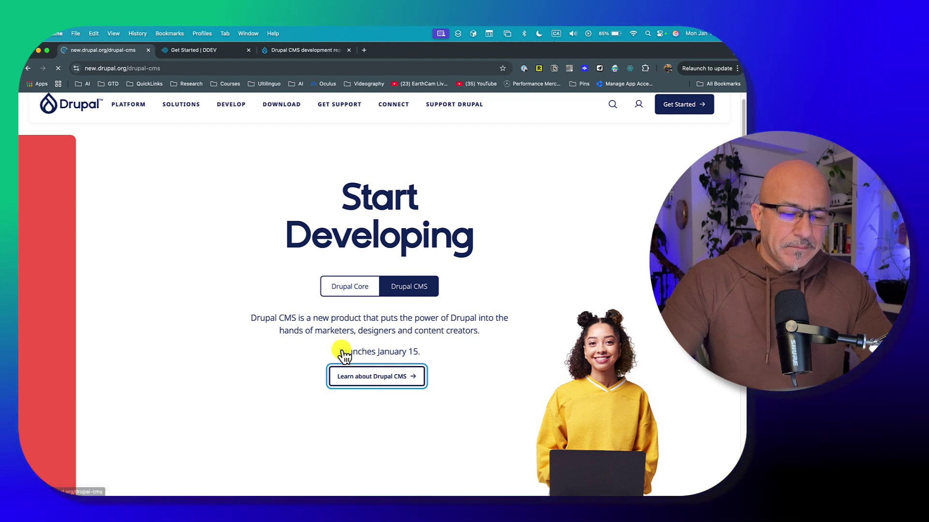
scroll(345, 342, "down", 6)
scroll(344, 343, "up", 2)
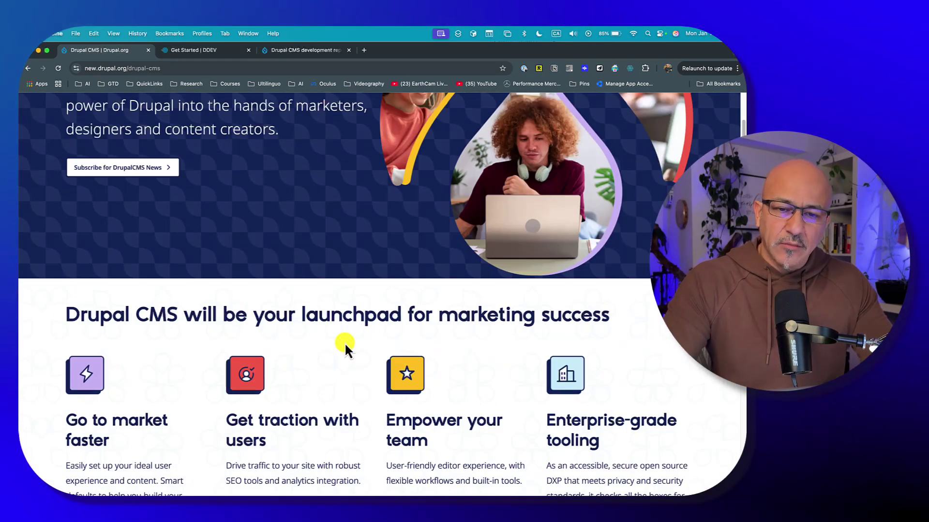
scroll(345, 343, "up", 3)
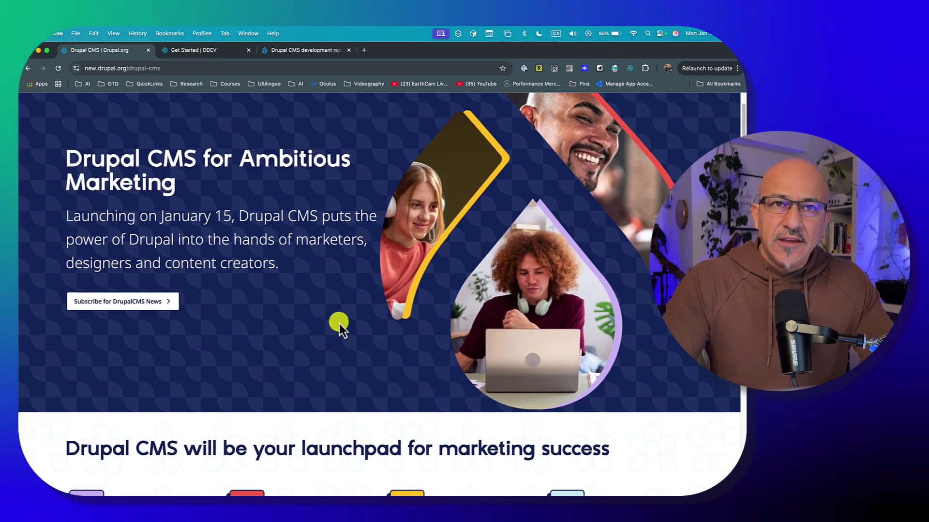
scroll(338, 324, "up", 3)
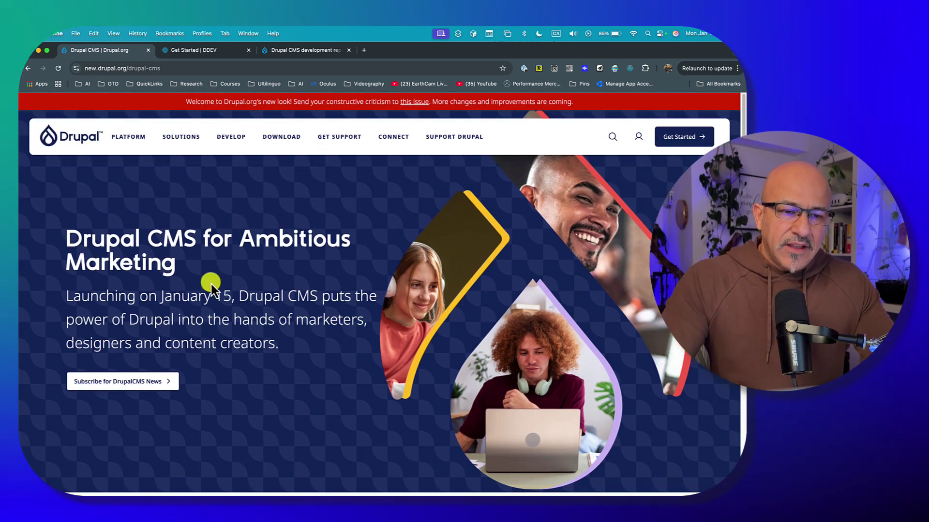
Read DDEV's Mac steps for installing OrbStack and DDEV, then switch to the repository page tab
left_click(204, 51)
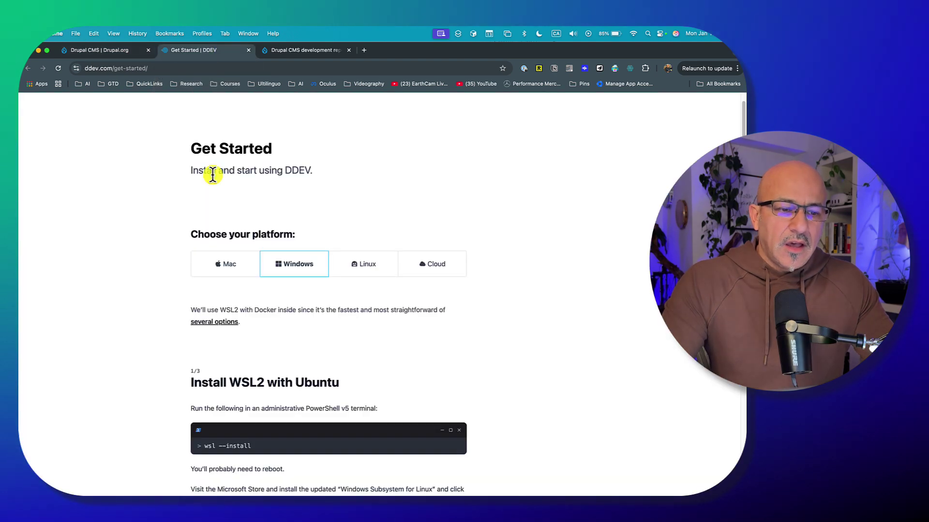
left_click(224, 267)
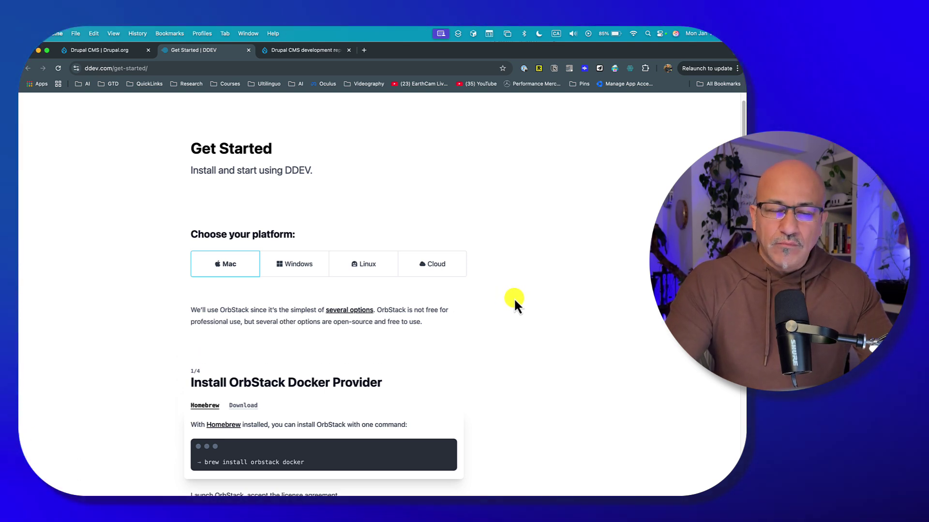
scroll(512, 310, "down", 1)
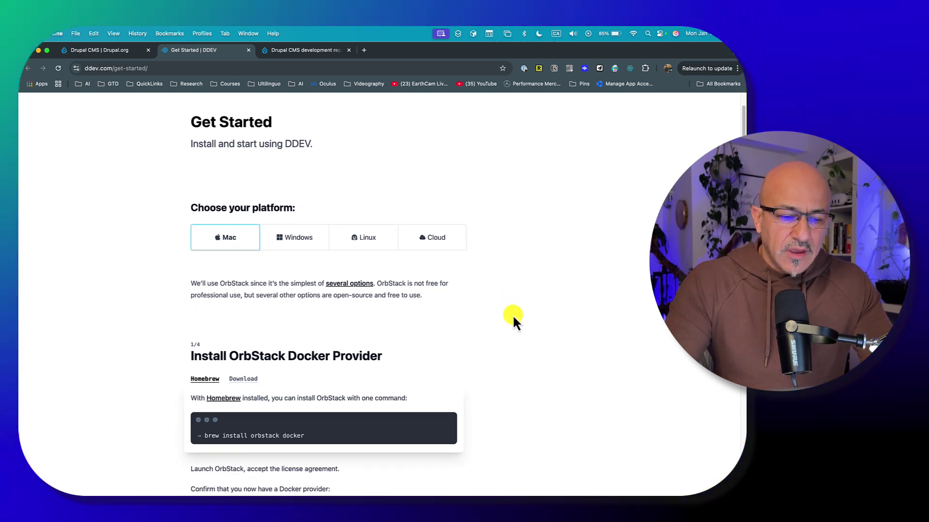
scroll(449, 307, "down", 1)
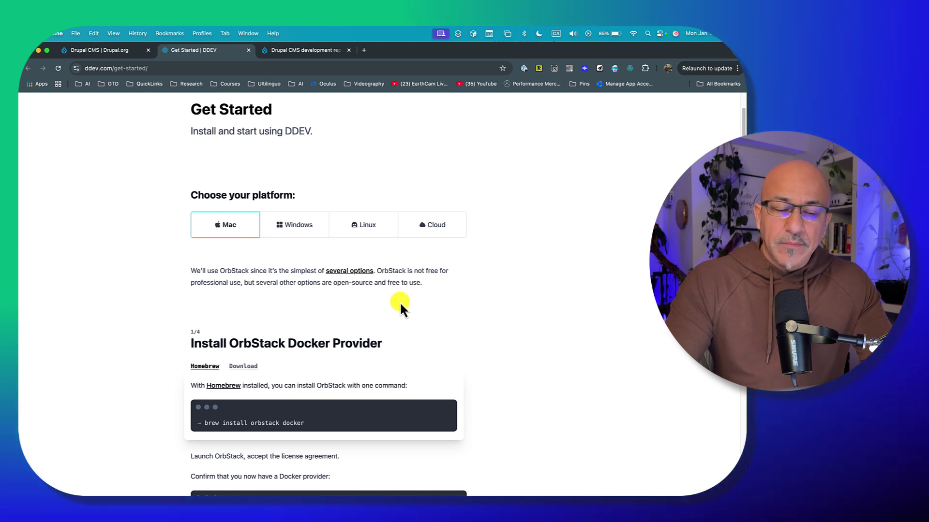
scroll(403, 297, "down", 1)
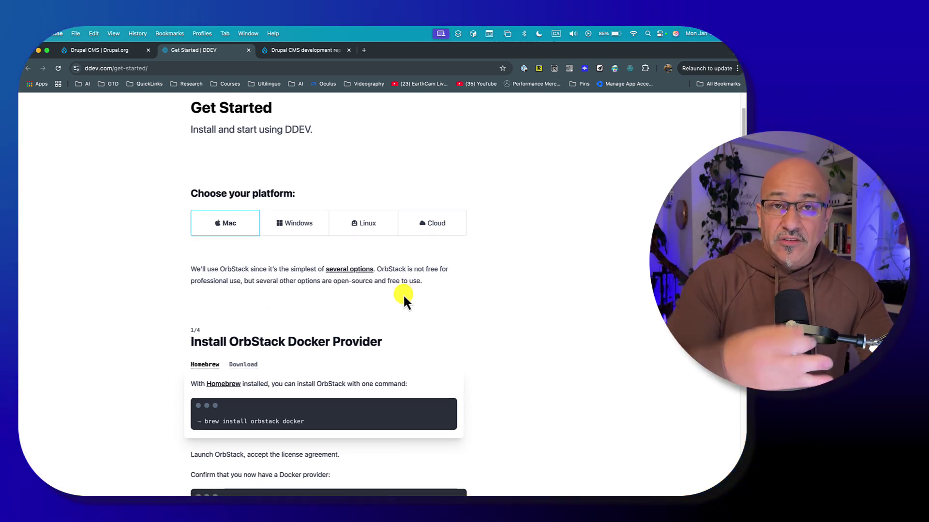
scroll(502, 315, "down", 1)
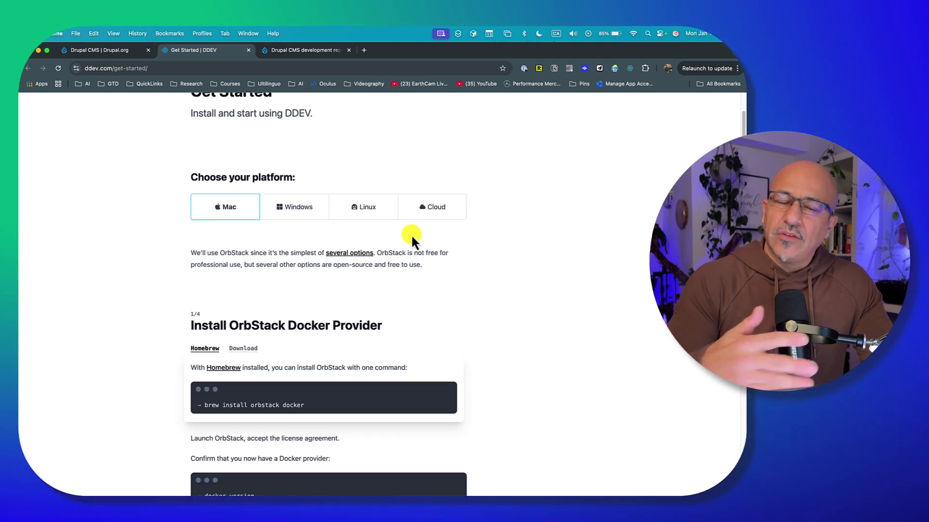
scroll(400, 280, "down", 10)
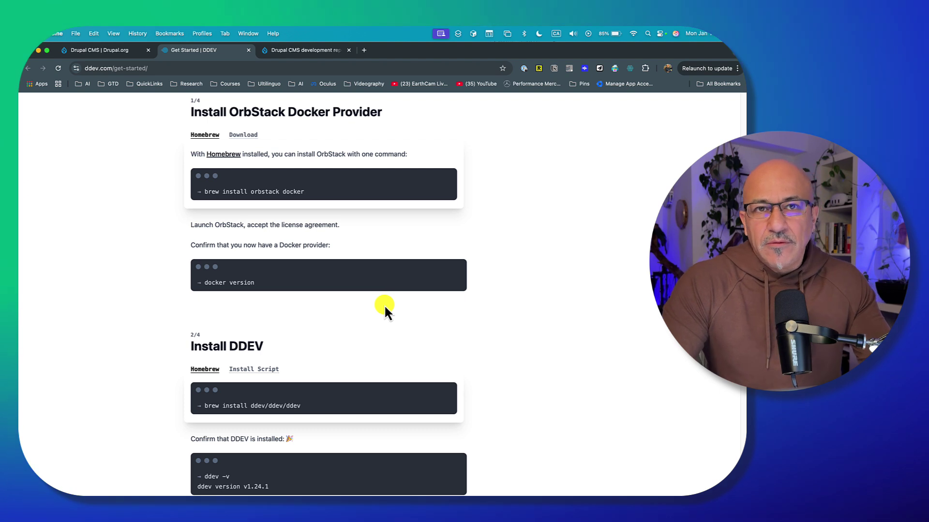
scroll(327, 247, "down", 4)
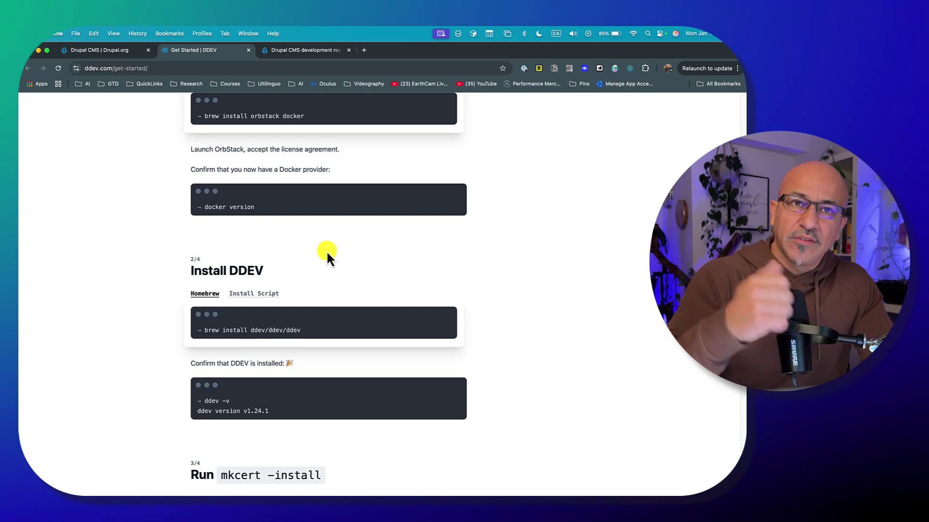
left_click(292, 52)
scroll(274, 242, "up", 5)
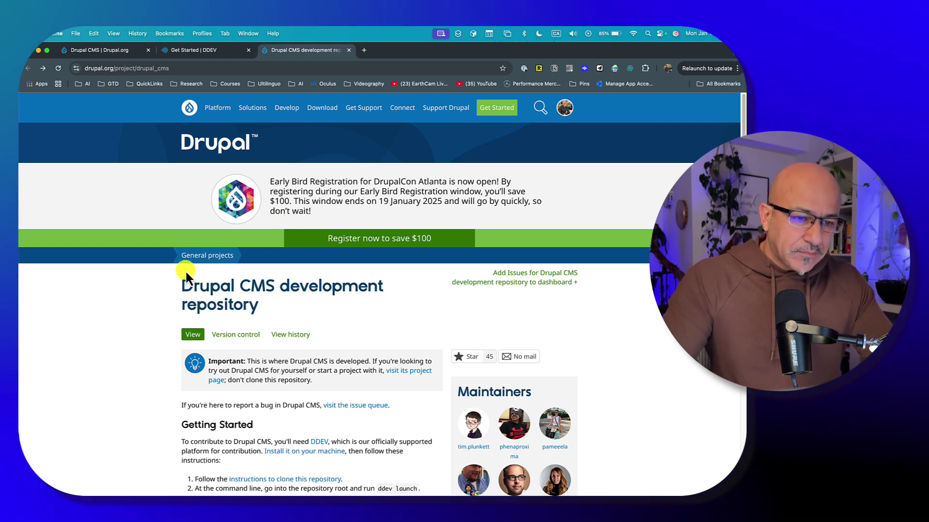
Highlight drupal_cms in the repository page's web address
left_click(137, 67)
left_click_drag(175, 71, 176, 71)
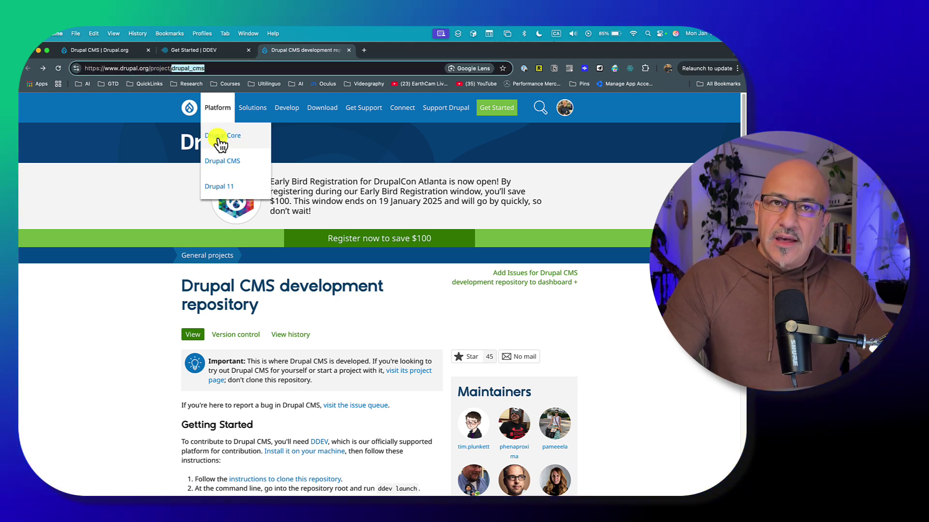
scroll(149, 239, "down", 1)
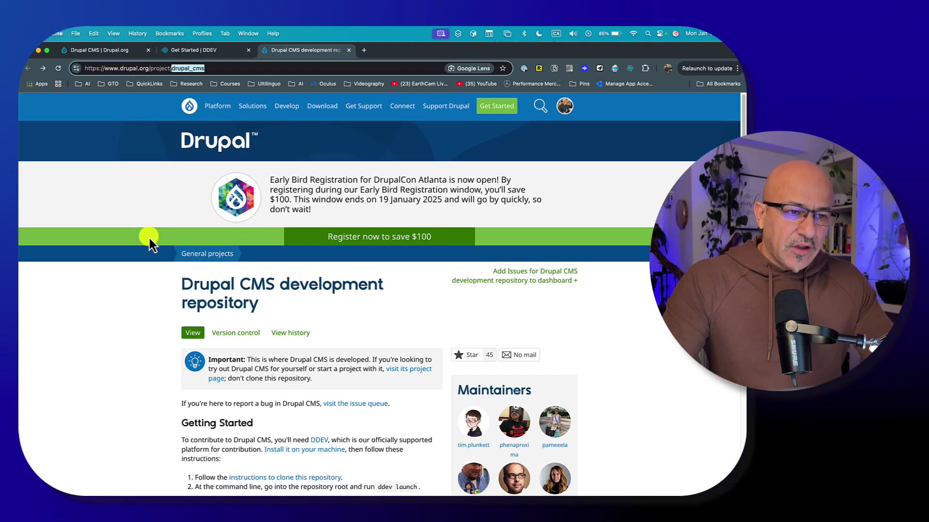
scroll(101, 300, "up", 1)
left_click(97, 318)
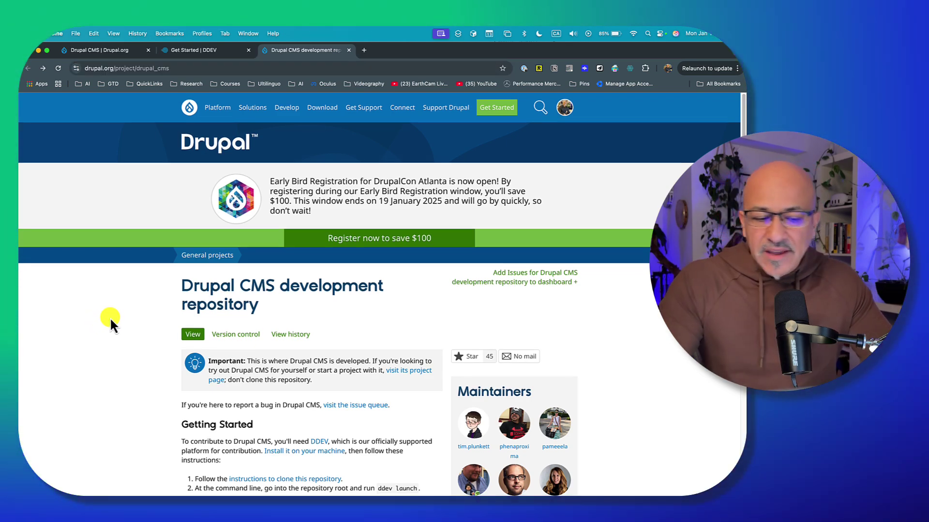
Scroll through the Drupal CMS development repository instructions
scroll(131, 319, "down", 3)
scroll(141, 321, "down", 15)
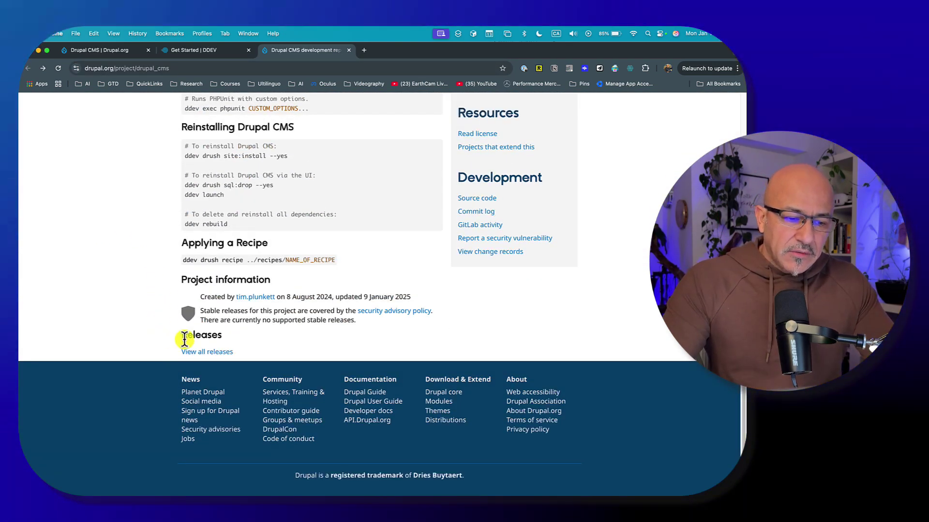
scroll(164, 338, "up", 15)
scroll(188, 331, "up", 2)
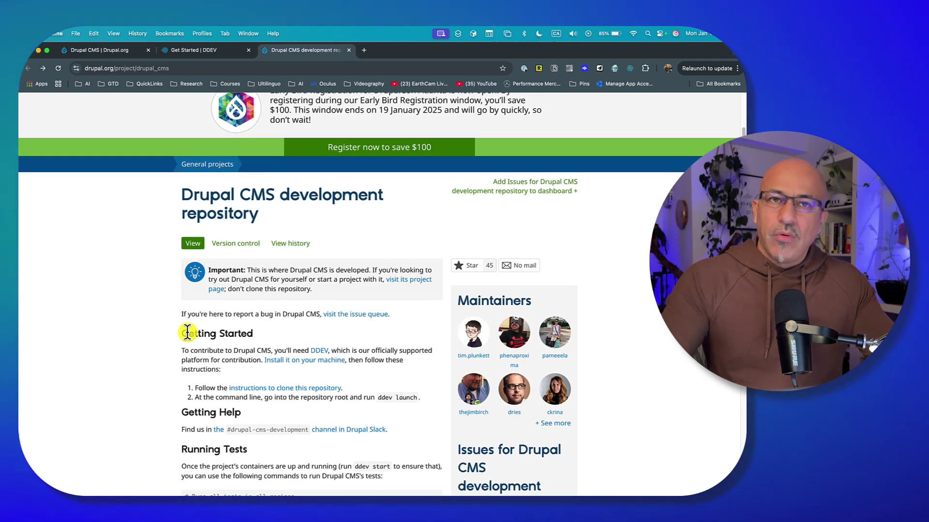
scroll(192, 338, "down", 7)
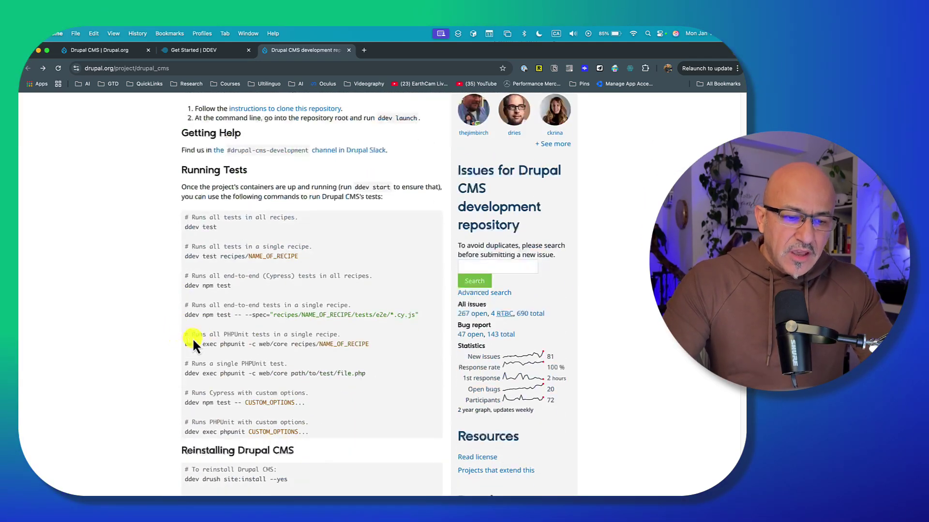
scroll(260, 328, "up", 3)
scroll(276, 333, "up", 4)
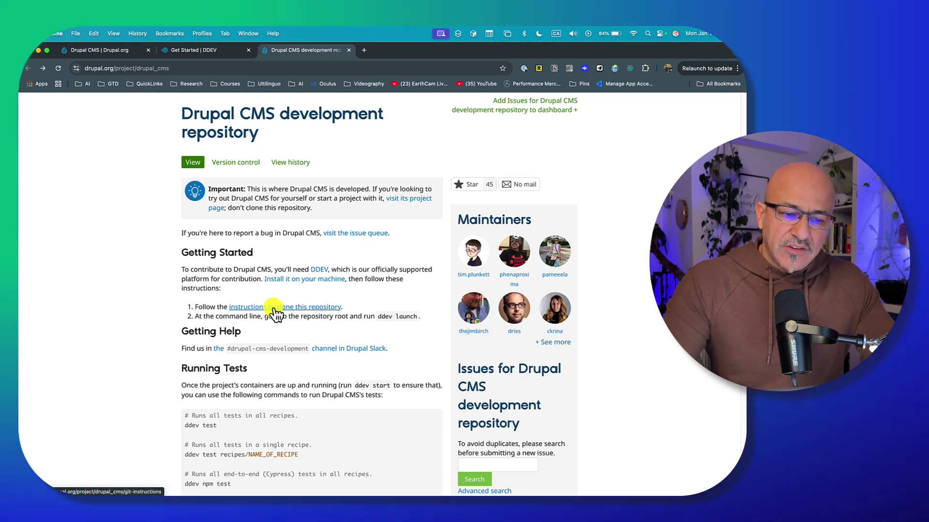
scroll(348, 319, "down", 5)
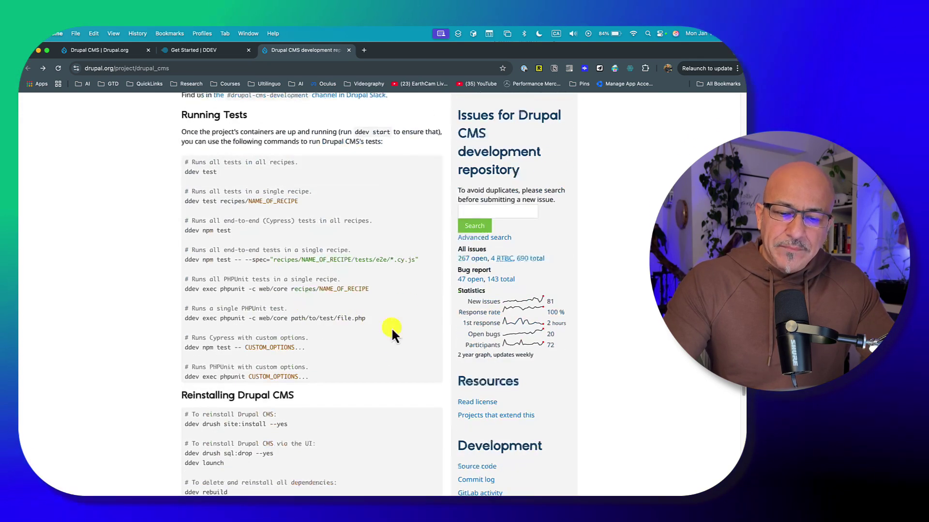
scroll(478, 381, "down", 2)
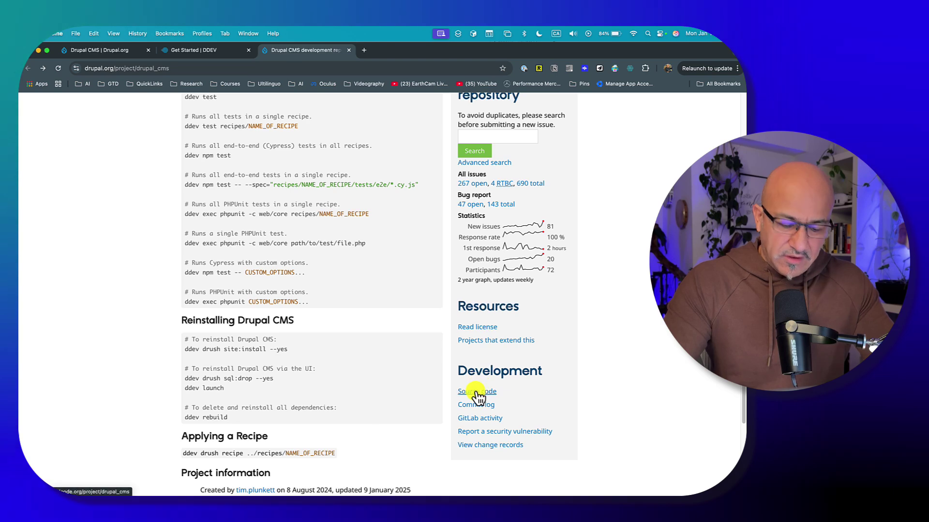
scroll(379, 300, "up", 4)
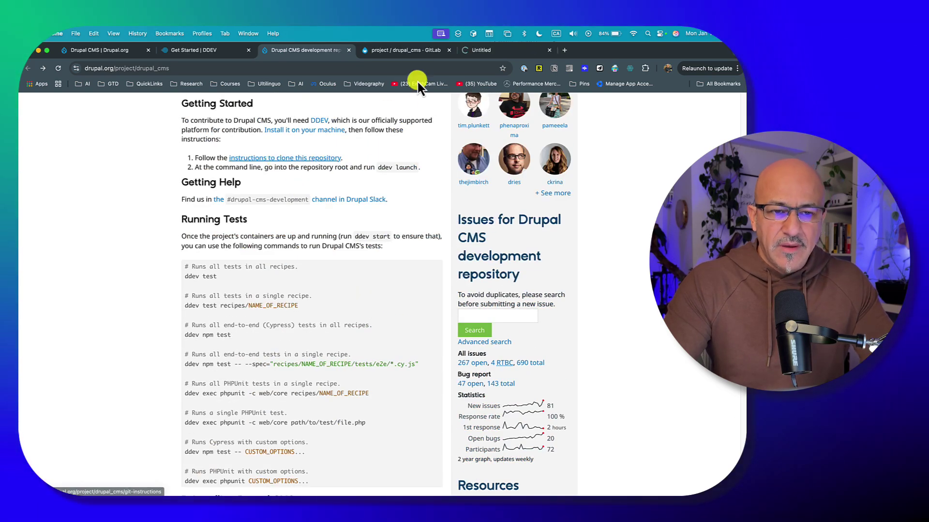
Look through the branches and tags list of the drupal_cms GitLab repository
left_click(414, 53)
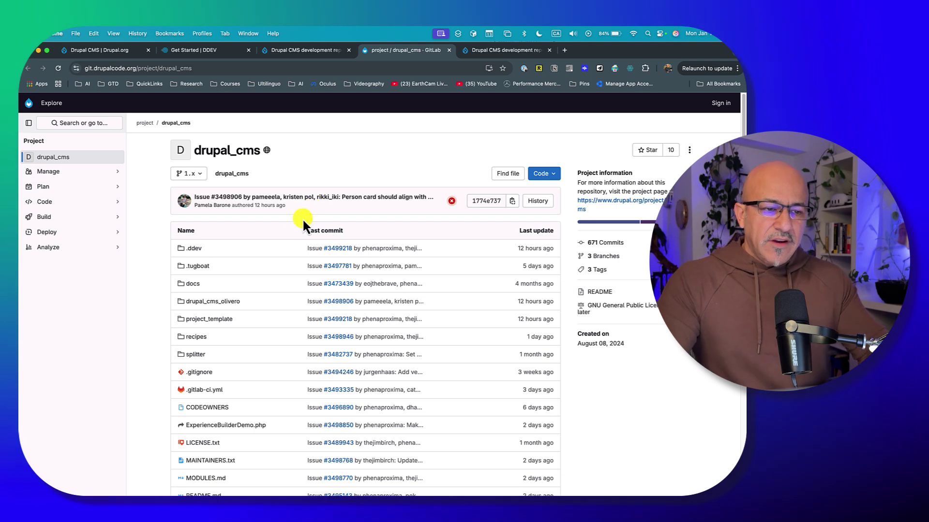
left_click(202, 177)
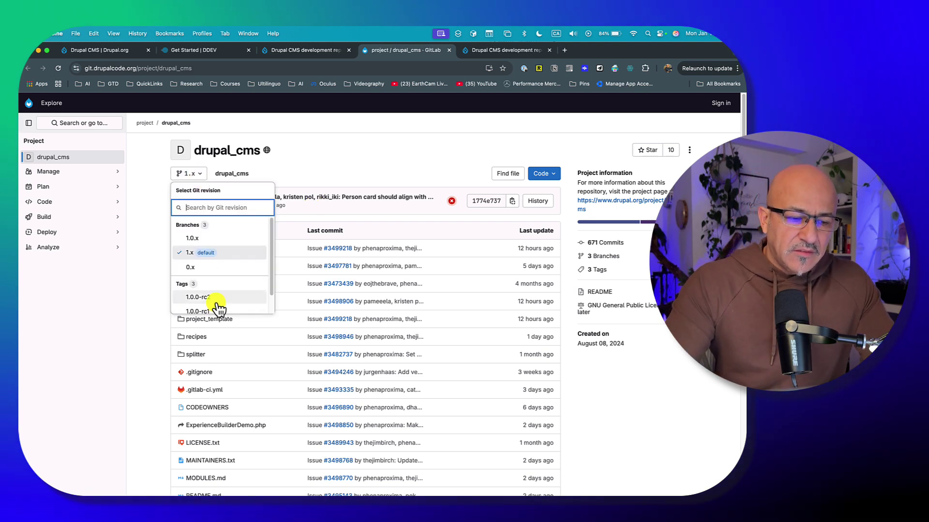
scroll(218, 302, "down", 1)
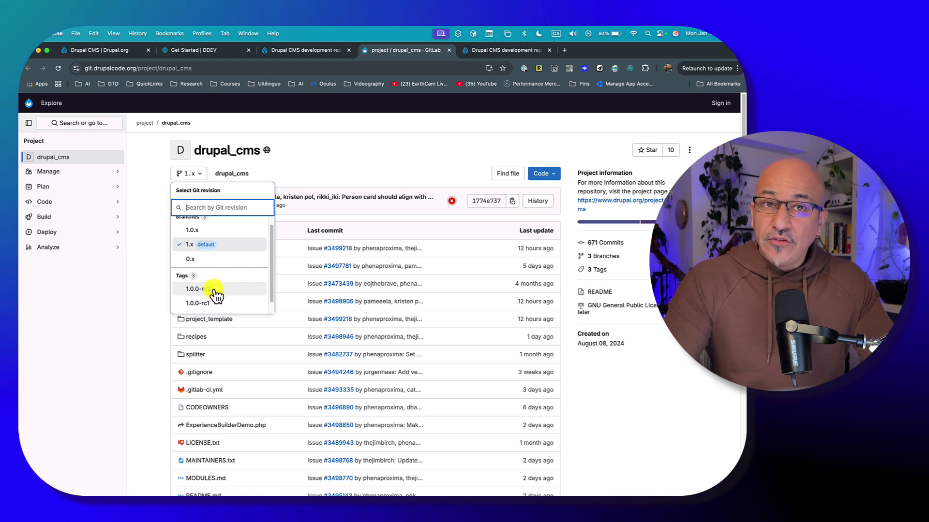
scroll(215, 295, "up", 1)
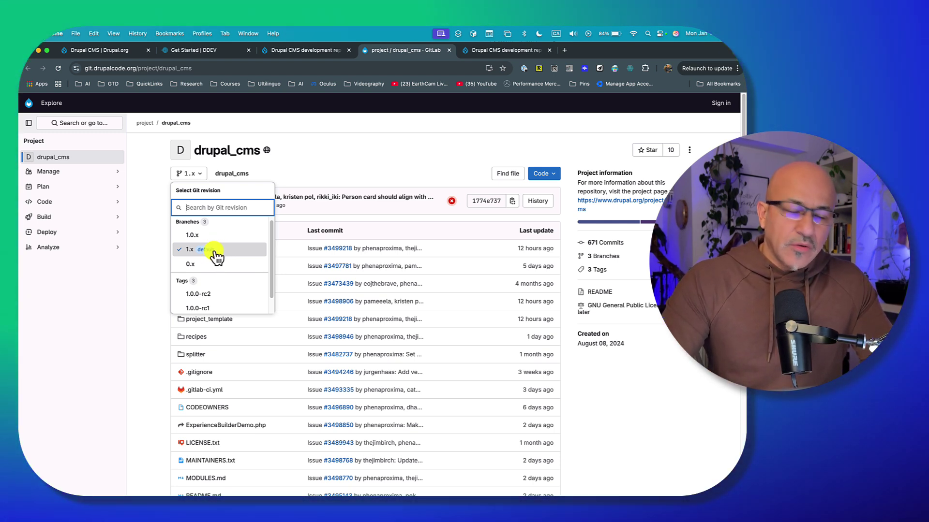
left_click(150, 254)
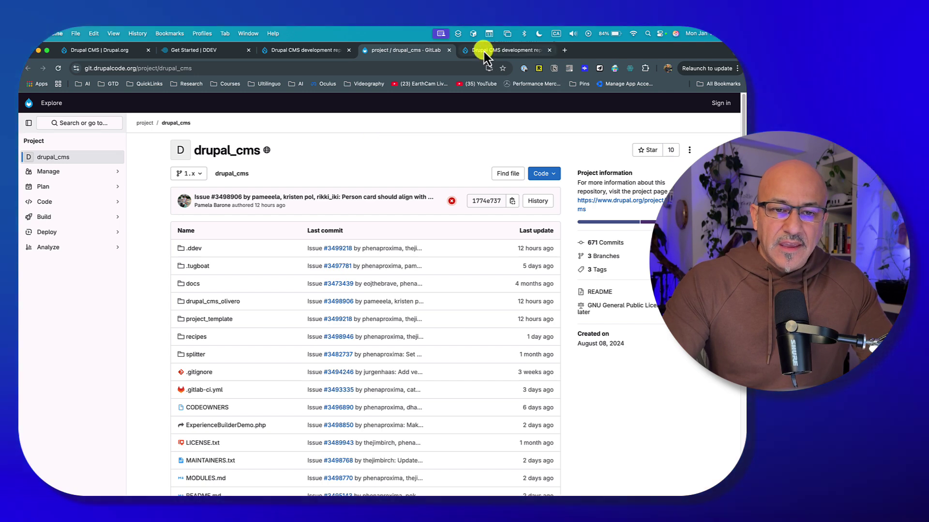
Copy the git clone command from the Drupal CMS Git instructions page
left_click(483, 51)
scroll(256, 299, "down", 5)
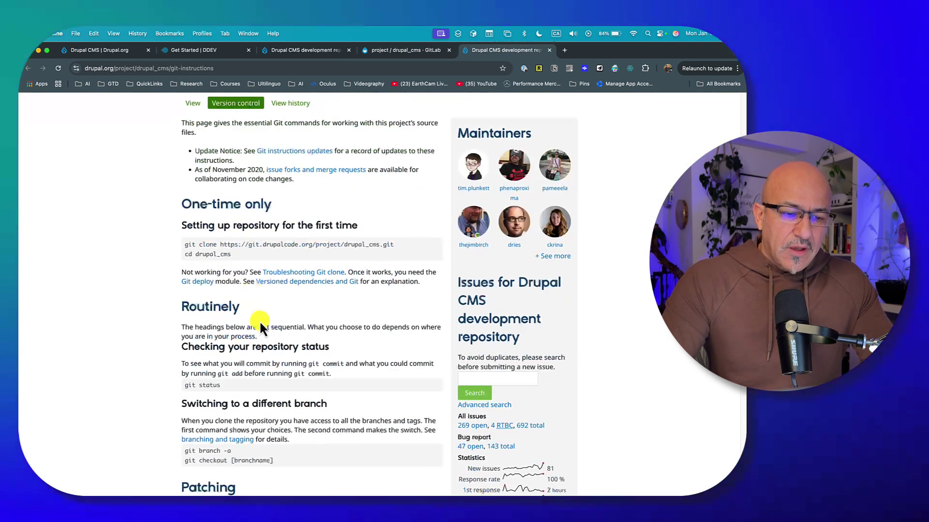
scroll(275, 320, "up", 3)
left_click(302, 50)
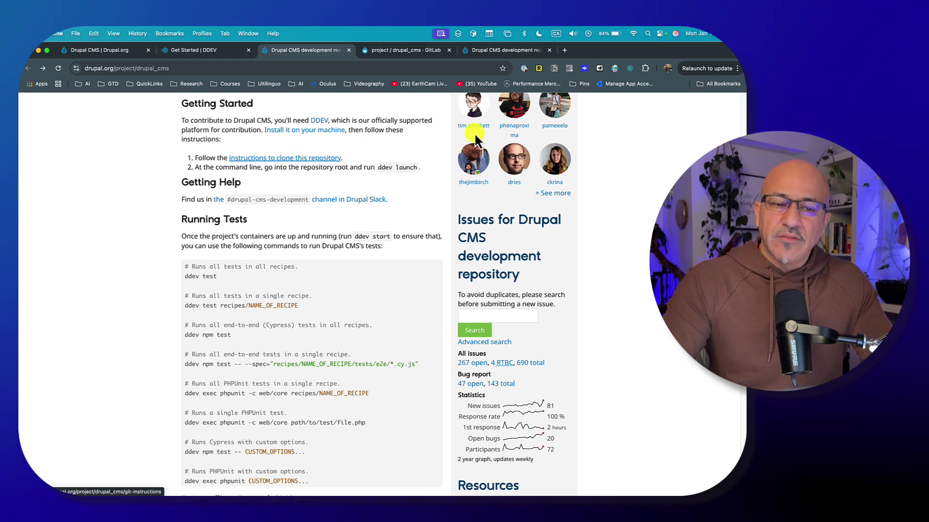
left_click(476, 51)
scroll(363, 242, "down", 3)
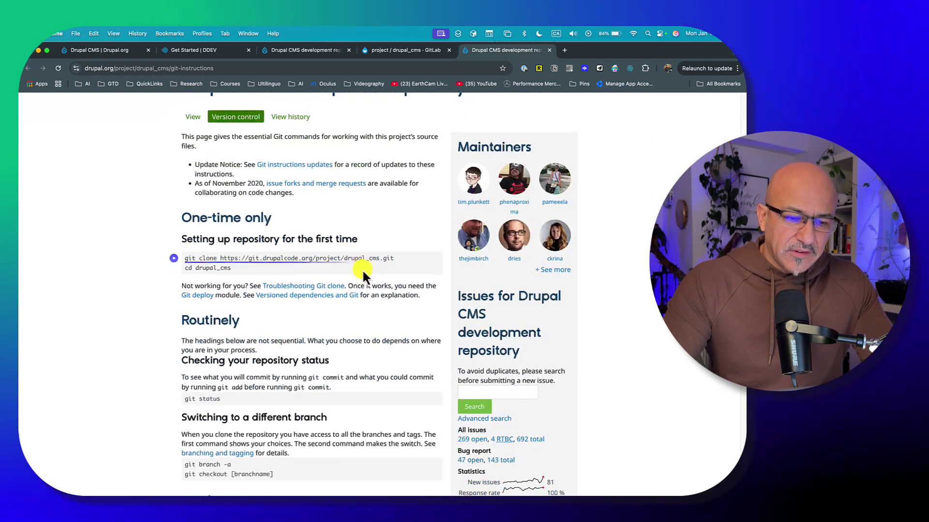
scroll(339, 271, "down", 2)
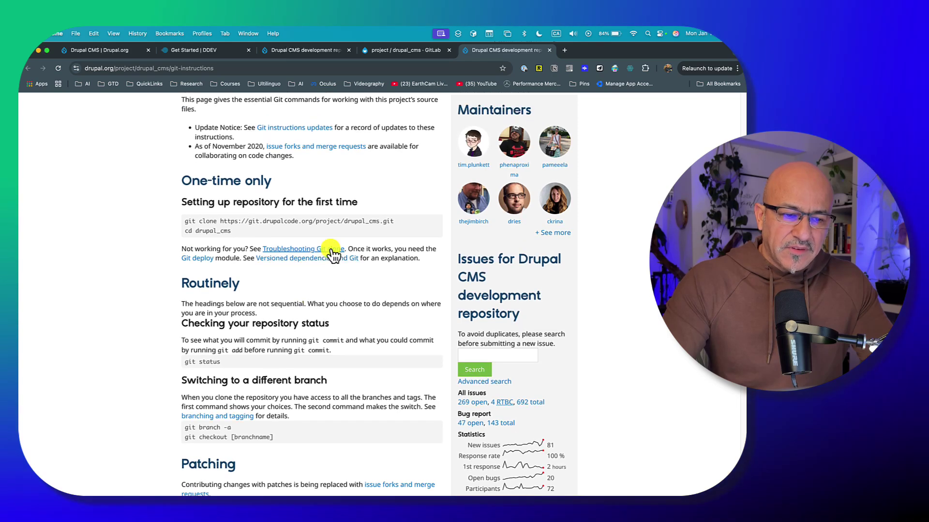
scroll(333, 253, "up", 1)
left_click_drag(393, 228, 183, 227)
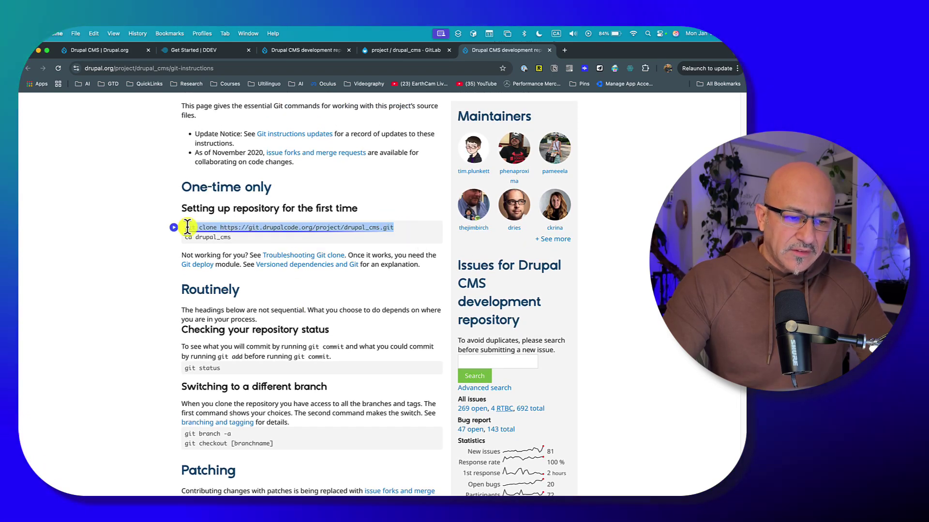
key("super+c")
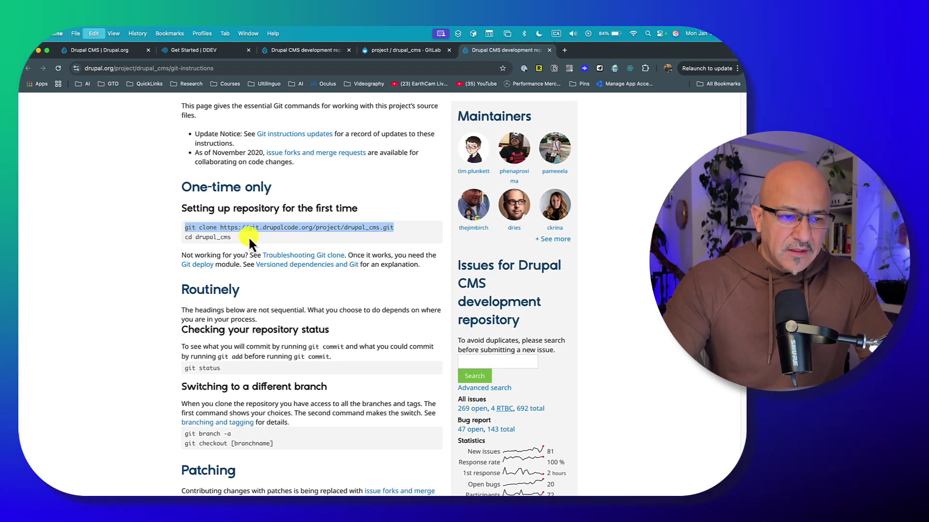
Check the clone options in GitLab's Code dropdown, then show all open windows
left_click(393, 50)
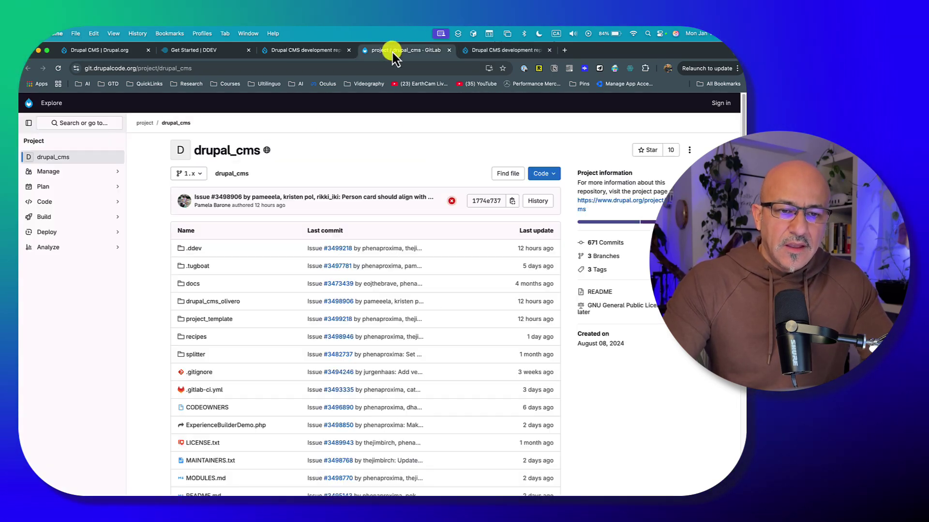
left_click(550, 175)
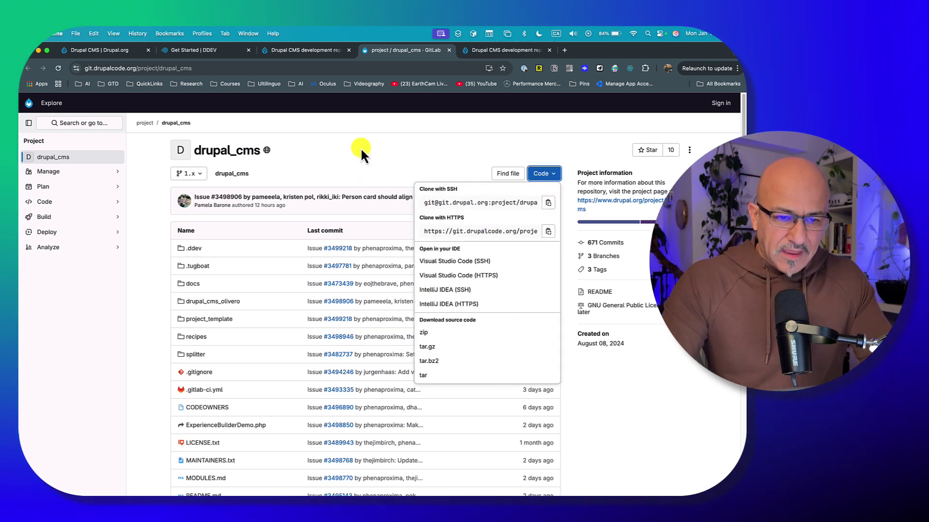
left_click(354, 172)
key("ctrl+Up")
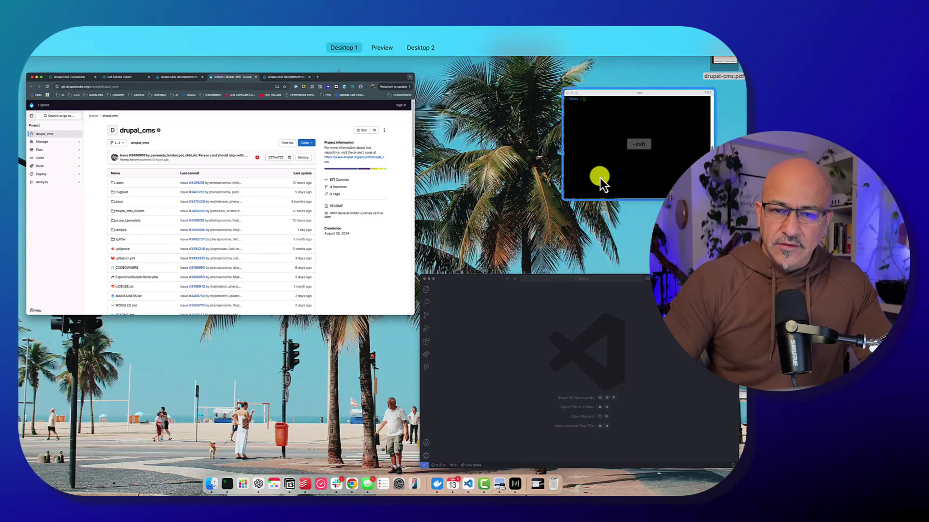
Paste and run the git clone command to clone drupal_cms into Sites
left_click(599, 180)
left_click_drag(498, 104, 405, 104)
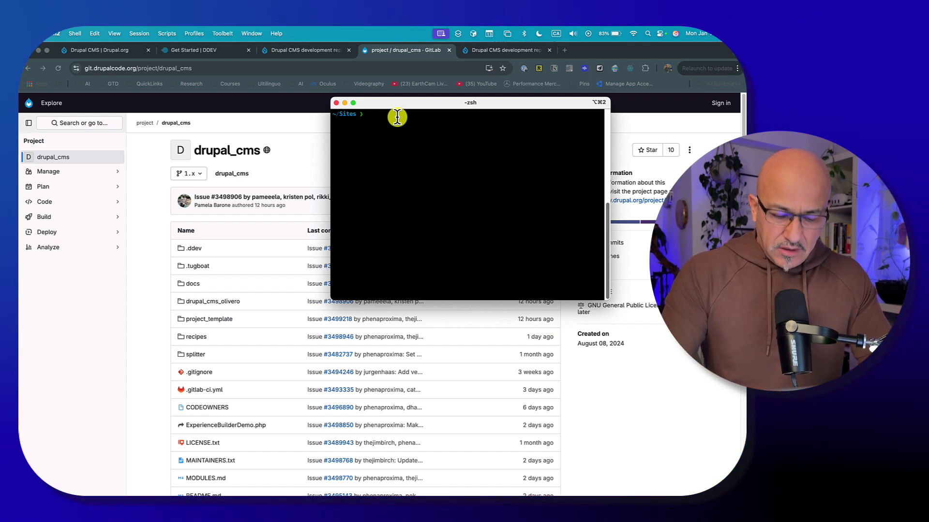
key("super+v")
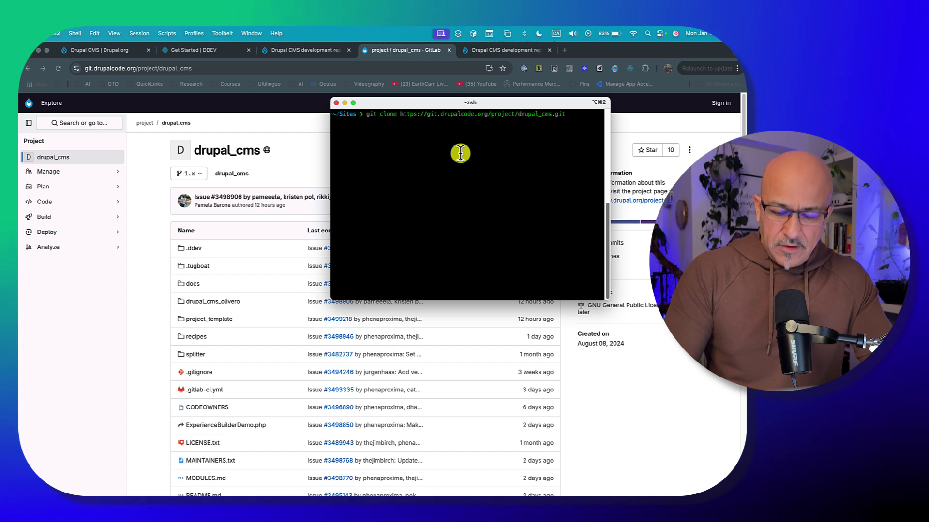
key("Return")
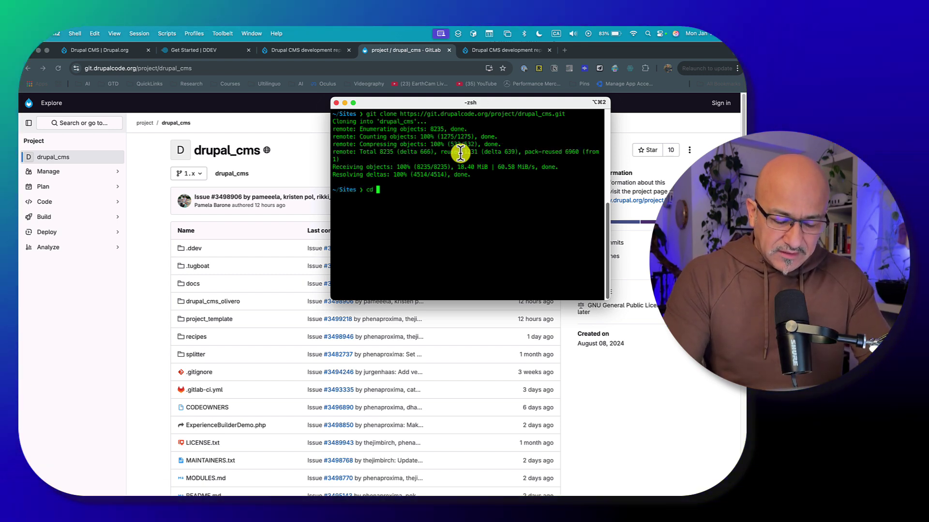
Run cd drupal_cms and ls to enter the project and list its files
type("cd ")
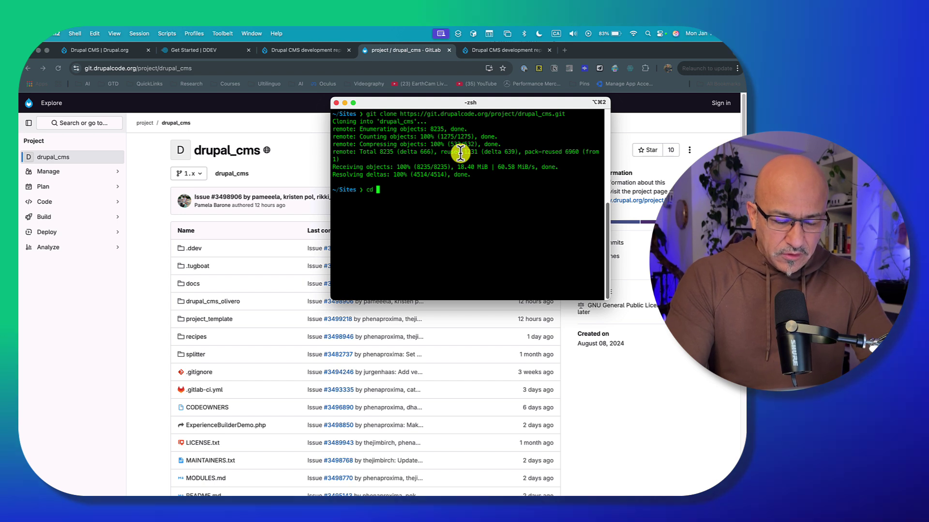
type("drupa")
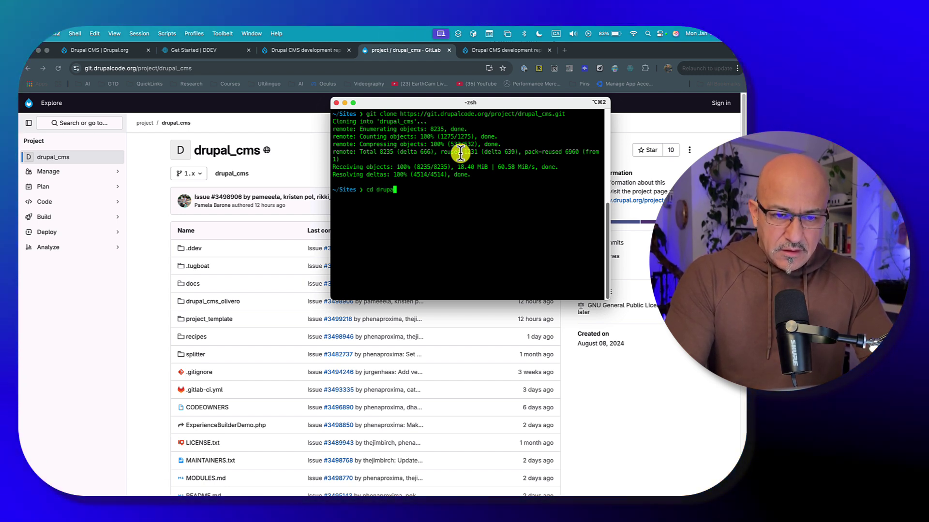
type("l_cms/")
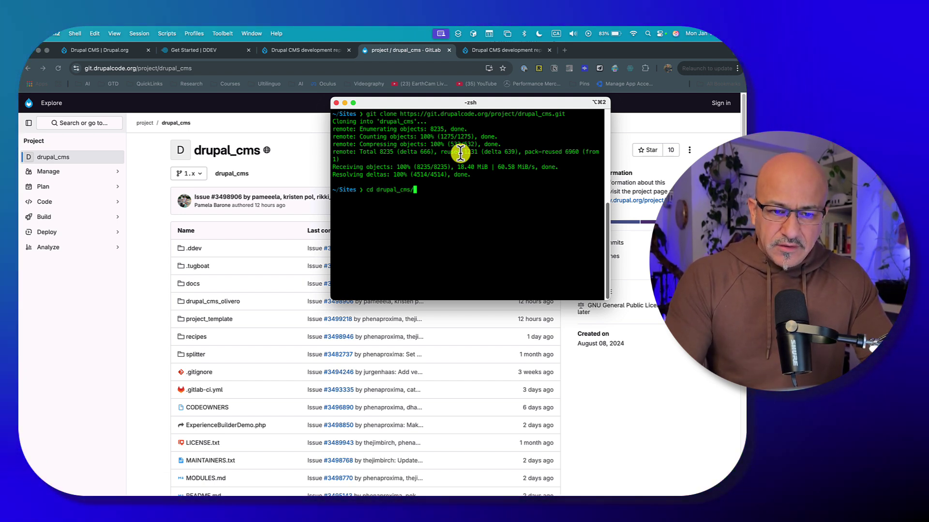
key("Return")
type("ls")
key("Return")
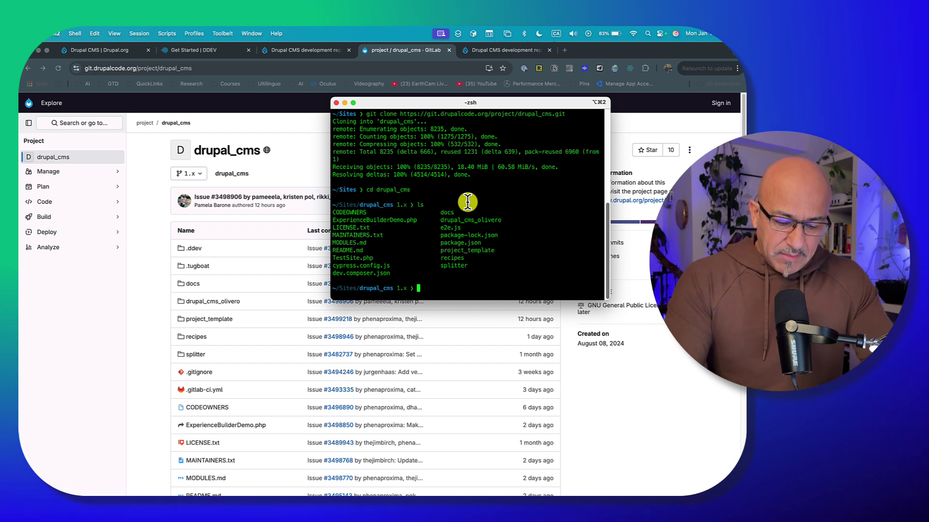
type("d")
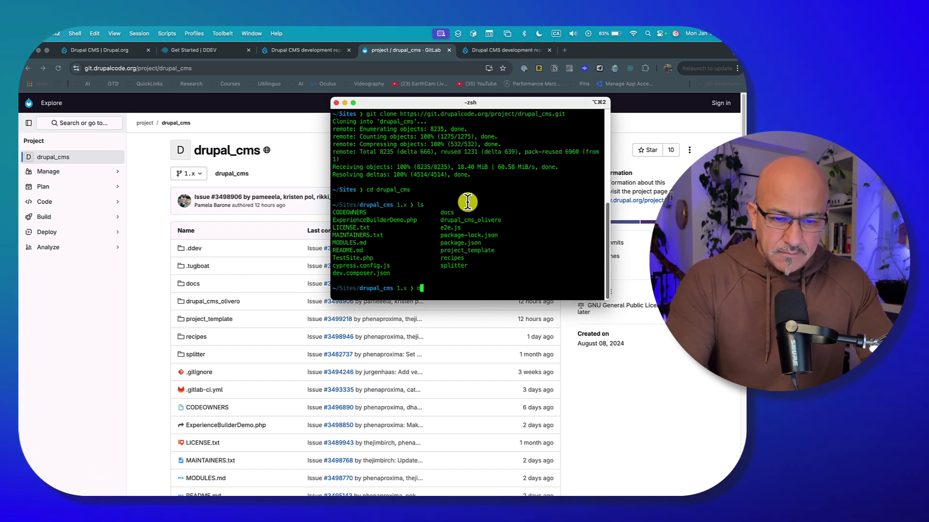
type("ev star")
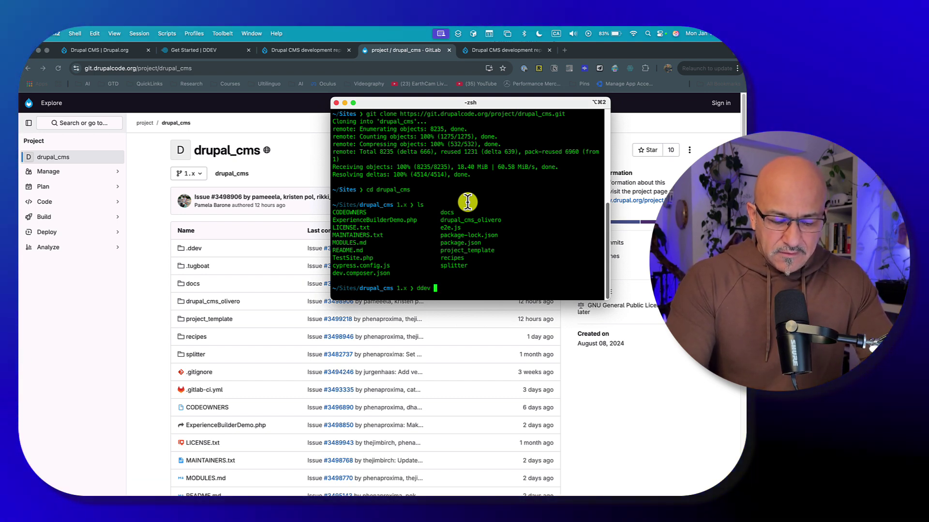
type("t")
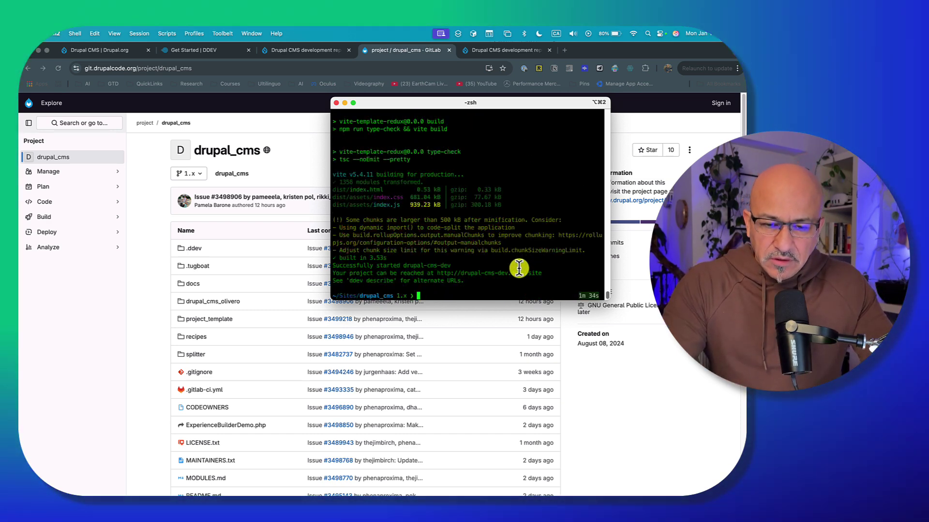
left_click_drag(542, 274, 329, 274)
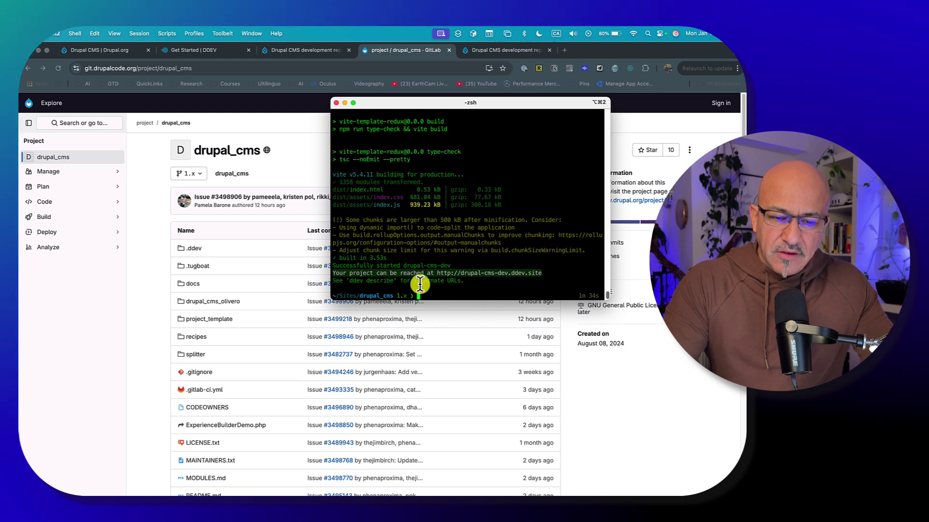
left_click(459, 274)
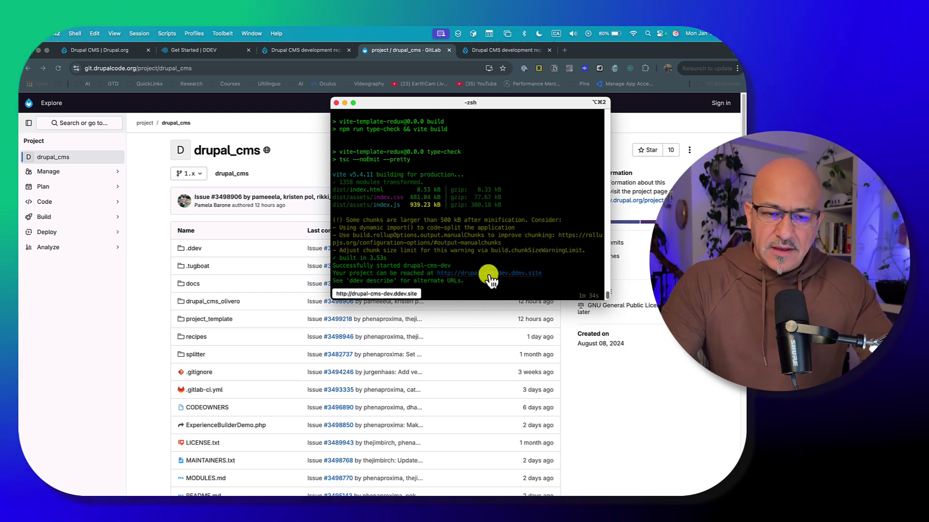
Open the local site and highlight the installer's address and Get started heading
left_click(489, 276, "super")
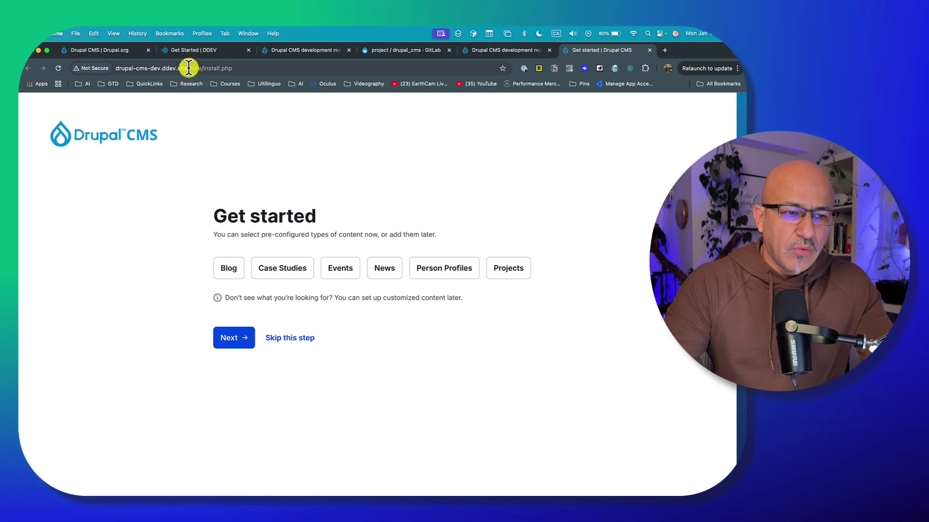
left_click_drag(188, 67, 203, 66)
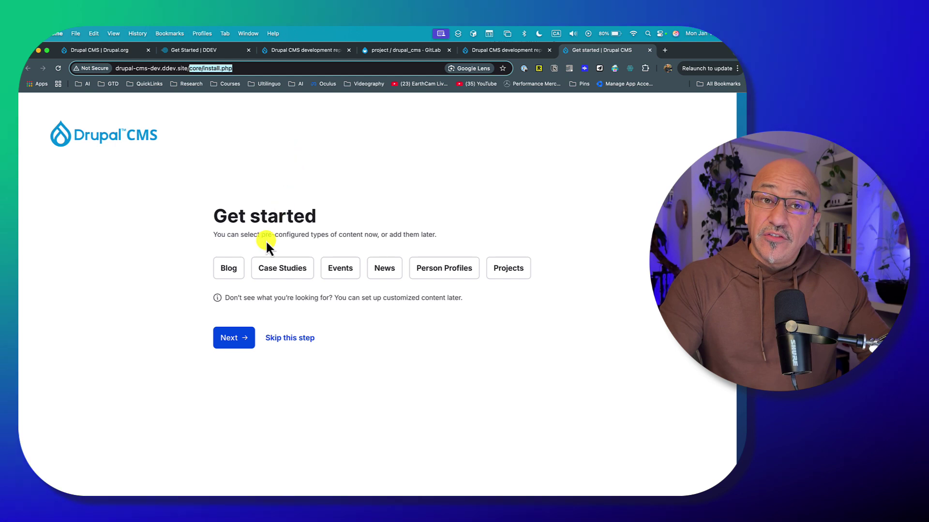
left_click(170, 409)
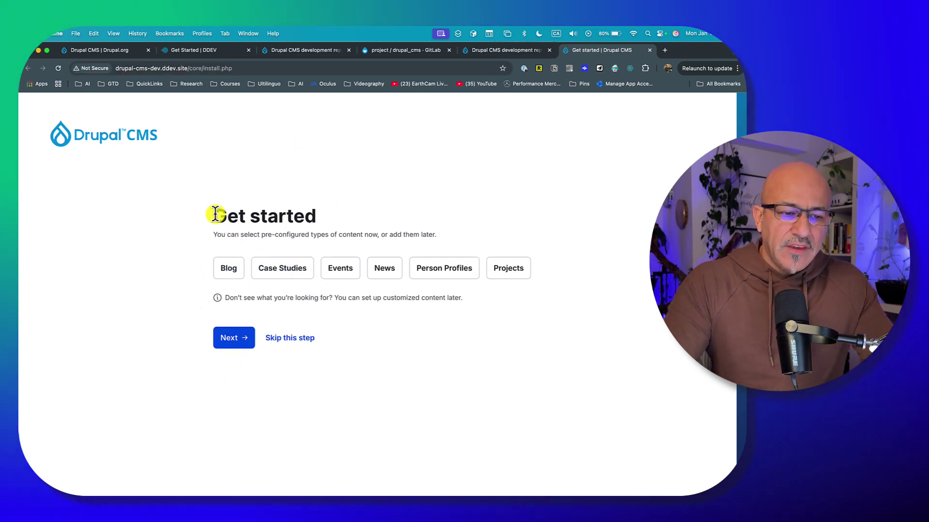
left_click_drag(216, 213, 473, 302)
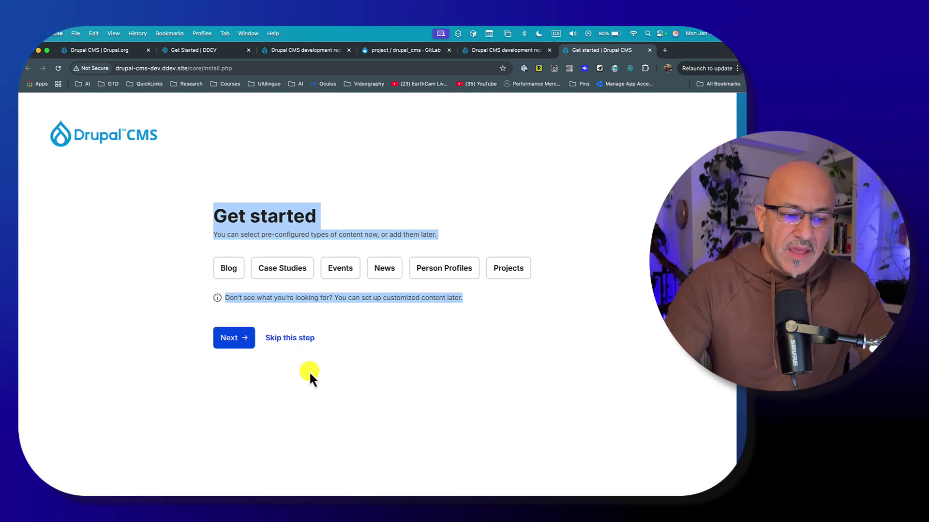
left_click(309, 371)
Choose Blog, Case Studies, Events, News, Person Profiles and Projects, then continue
left_click(228, 268)
left_click(286, 269)
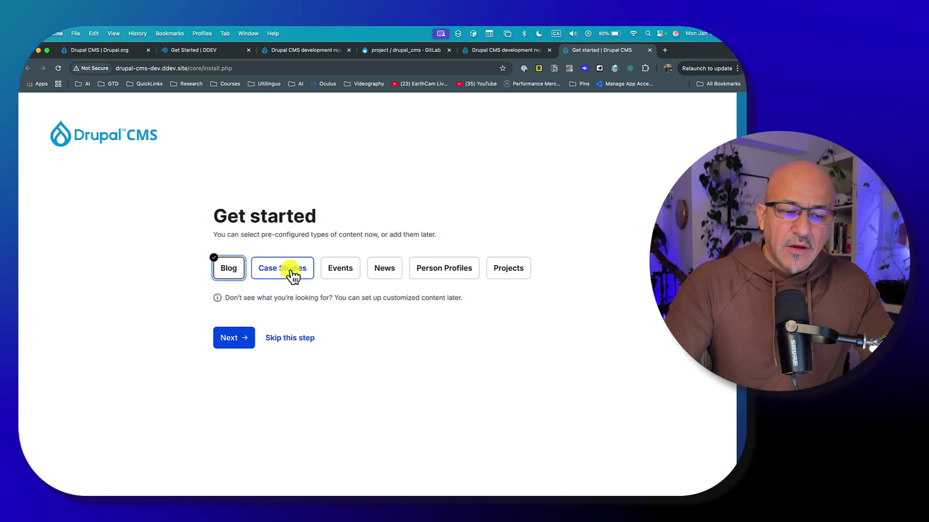
left_click(344, 269)
left_click(379, 270)
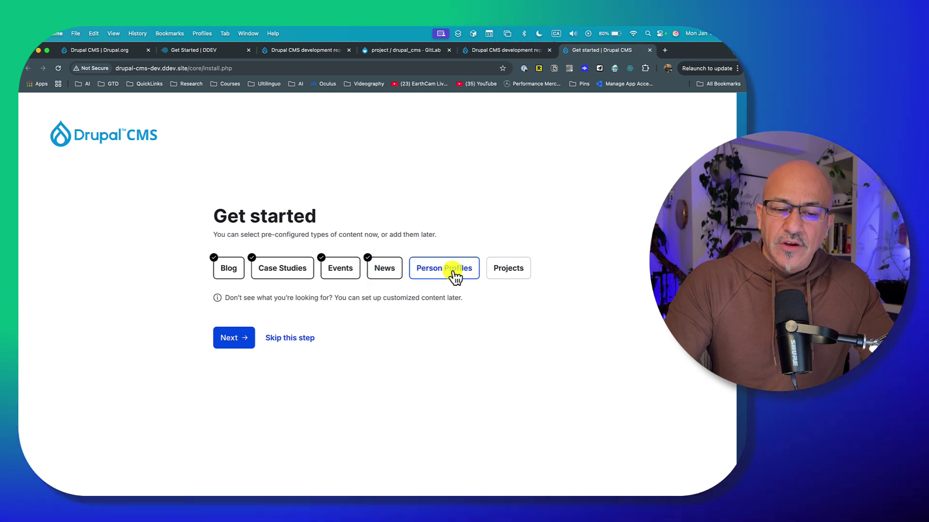
left_click(455, 273)
left_click(515, 268)
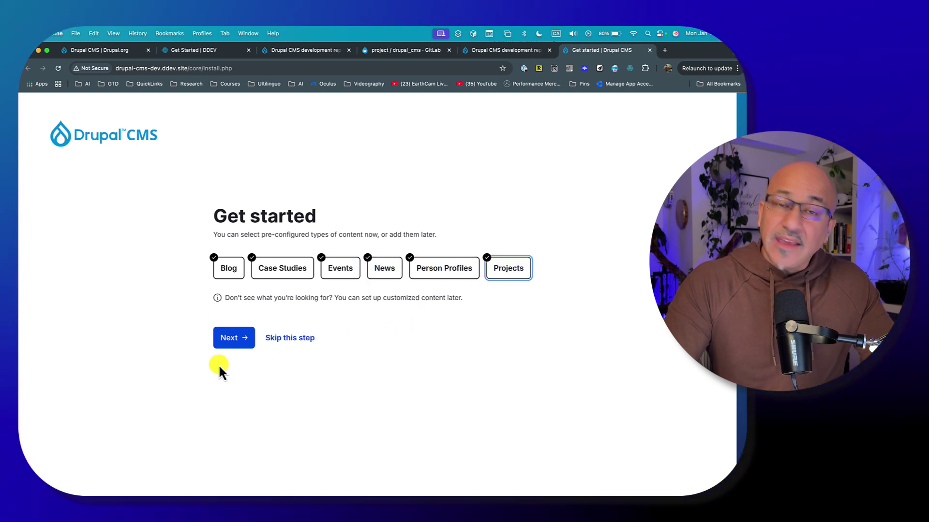
left_click(234, 343)
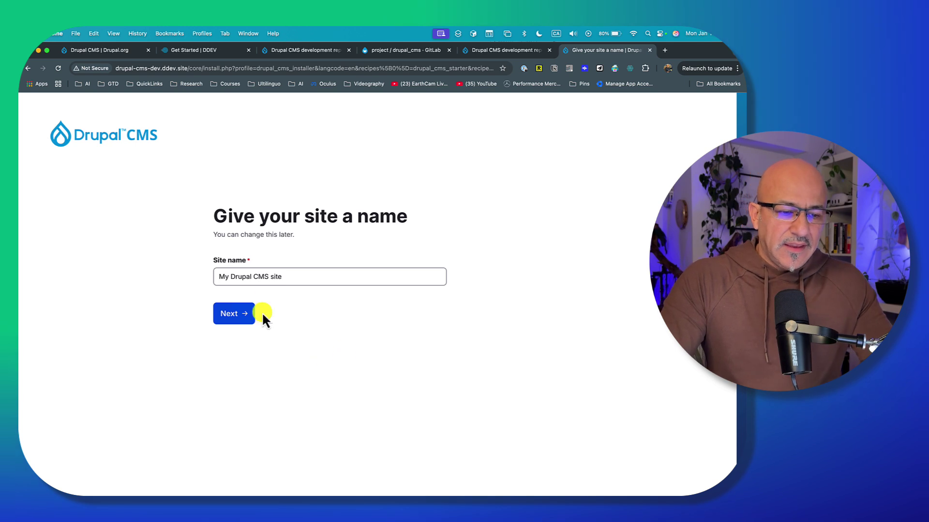
Keep the site name My Drupal CMS site, enter the administrator's e-mail and password, and finish
left_click(290, 277)
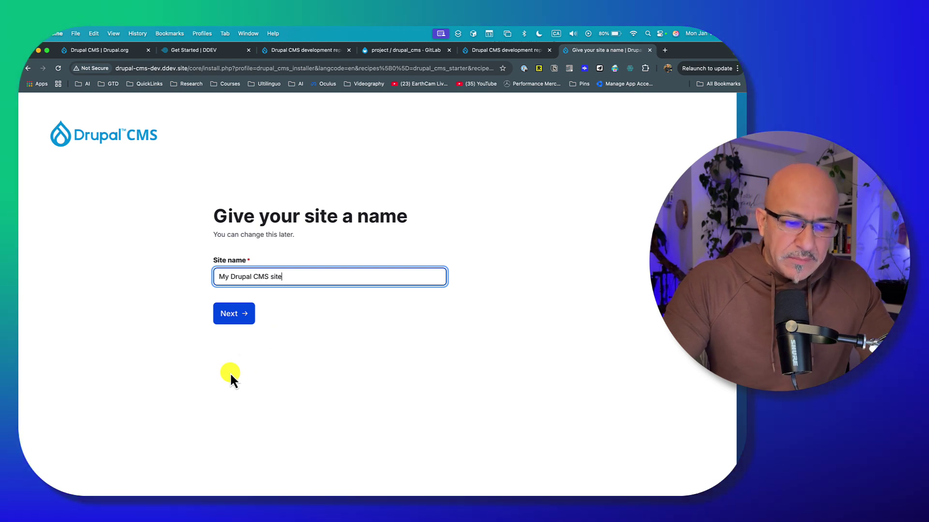
left_click(233, 316)
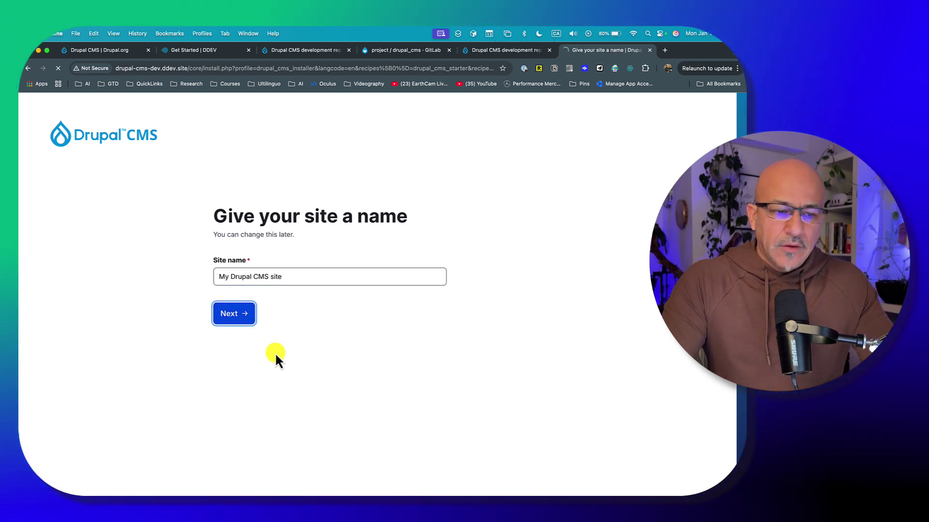
left_click(247, 274)
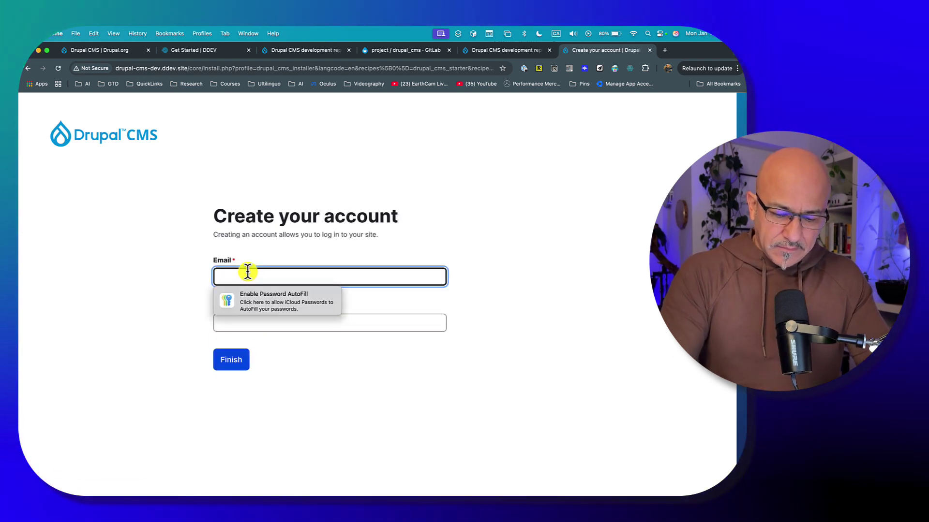
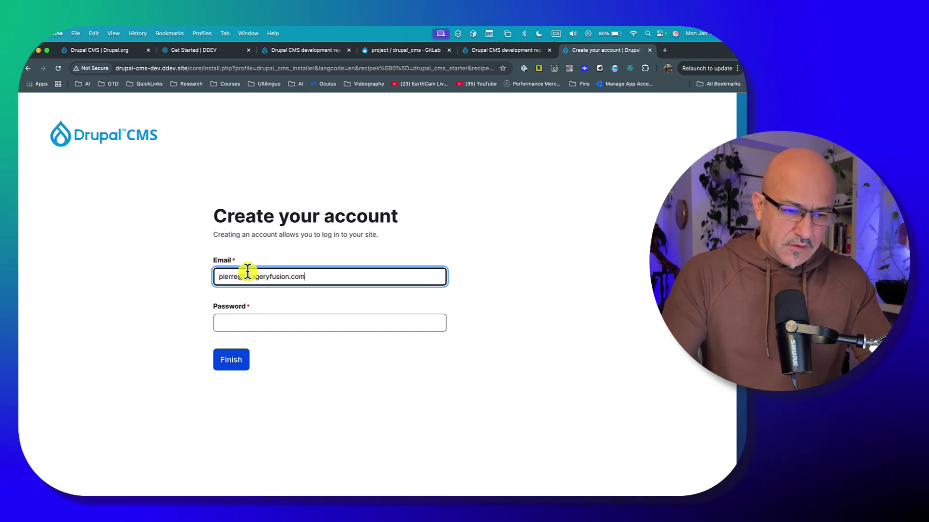
left_click(232, 318)
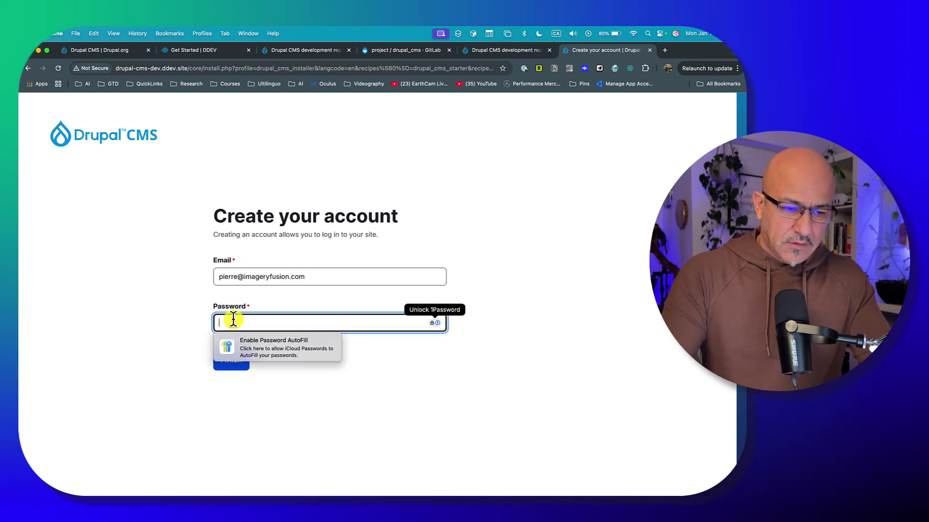
type("•••")
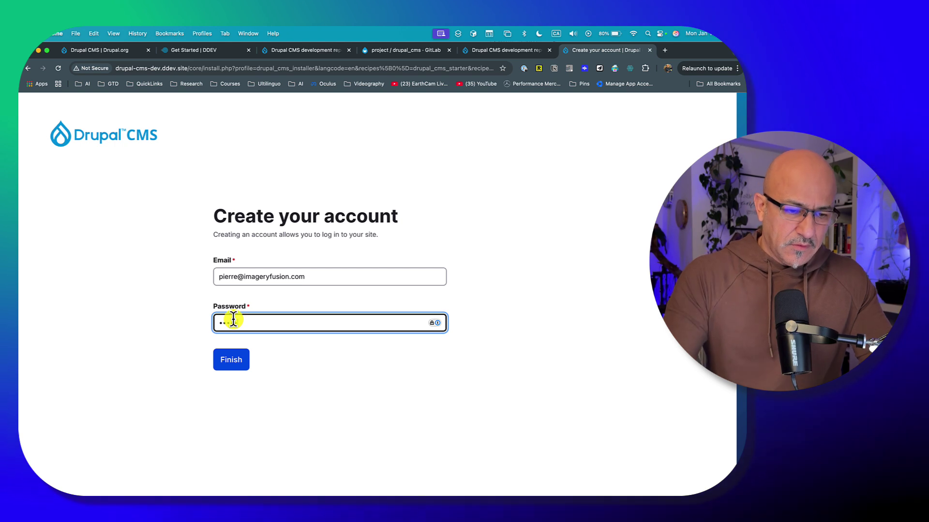
type("••")
left_click(240, 363)
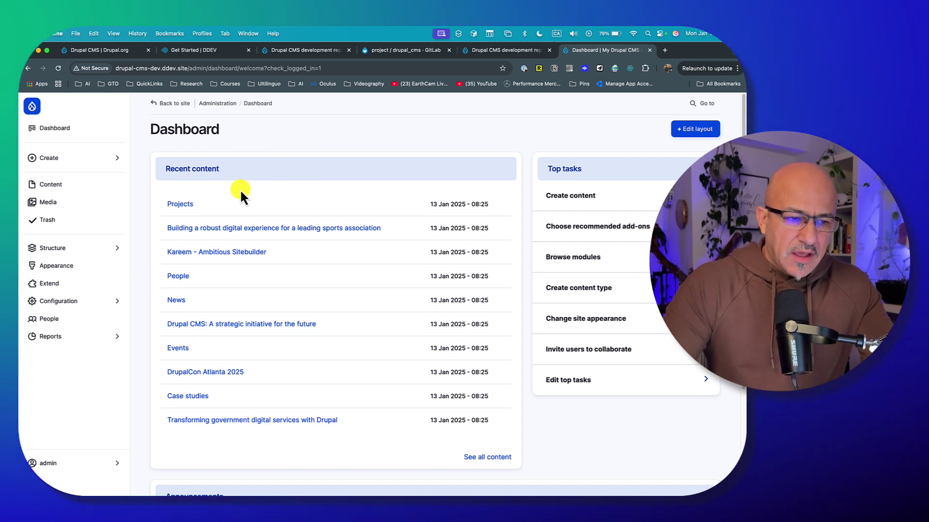
Point out the recent content, then go to Extend and open its Recipes list
left_click_drag(163, 168, 364, 362)
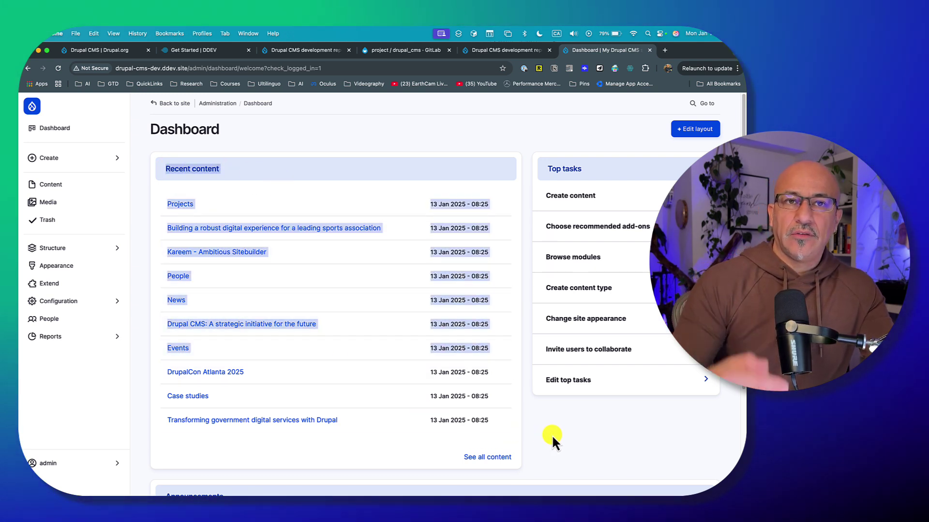
left_click(554, 411)
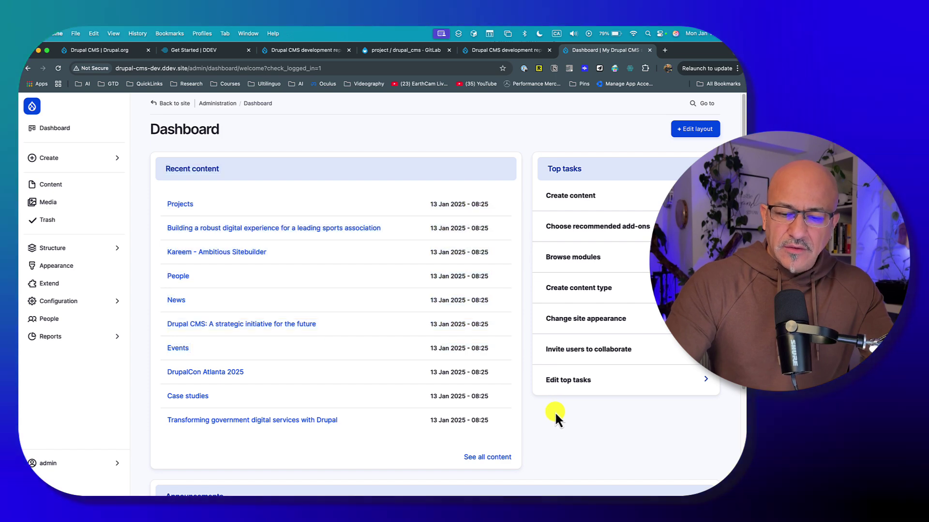
left_click(69, 290)
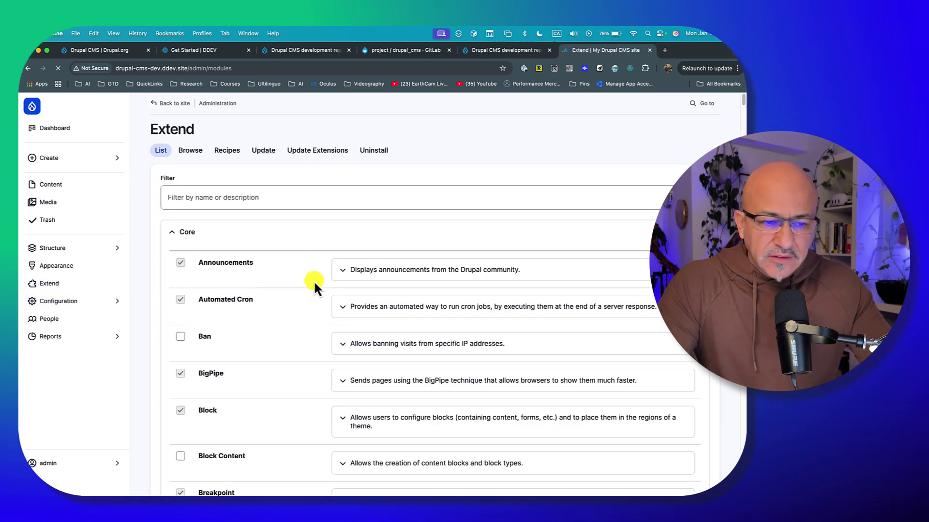
left_click(190, 151)
scroll(310, 295, "down", 1)
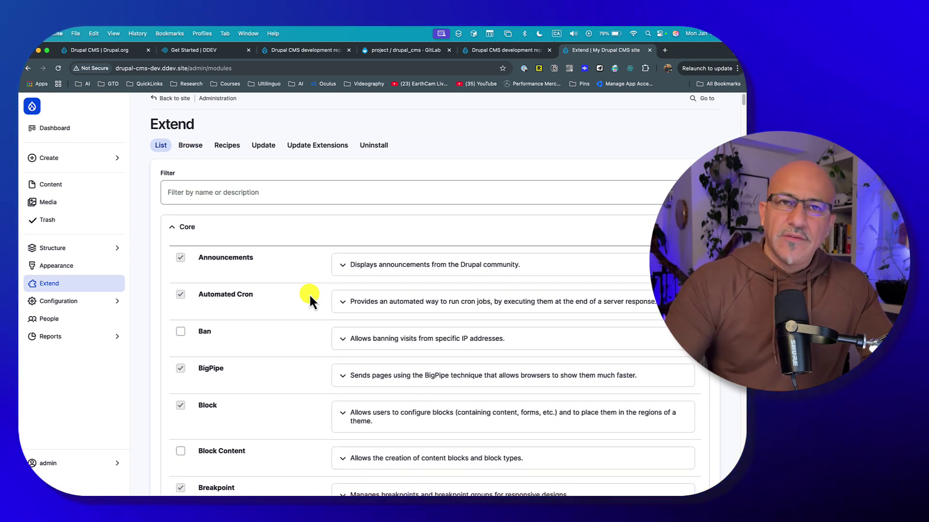
left_click(210, 184)
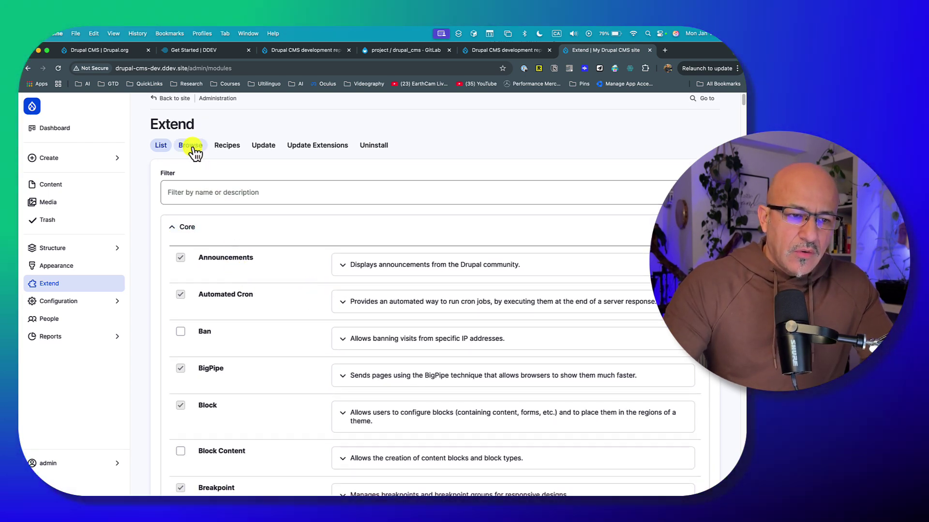
left_click(234, 149)
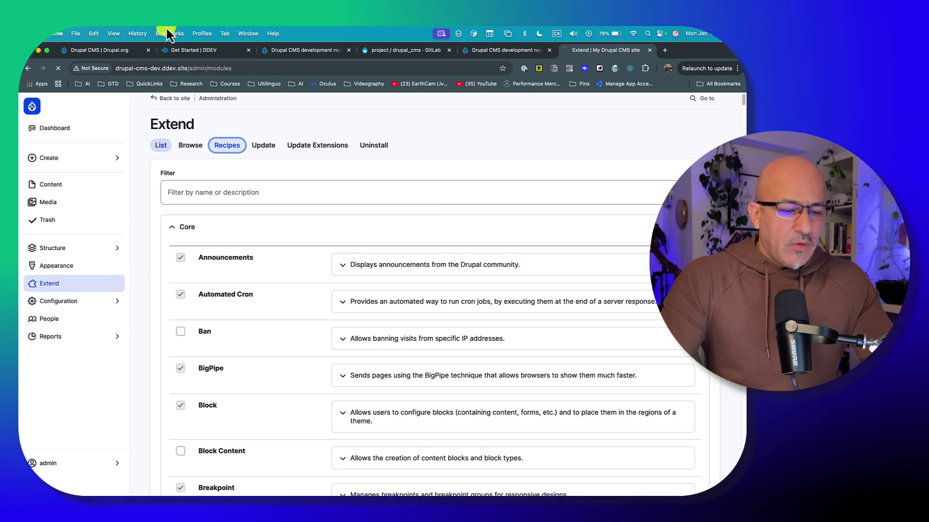
key("ctrl+Up")
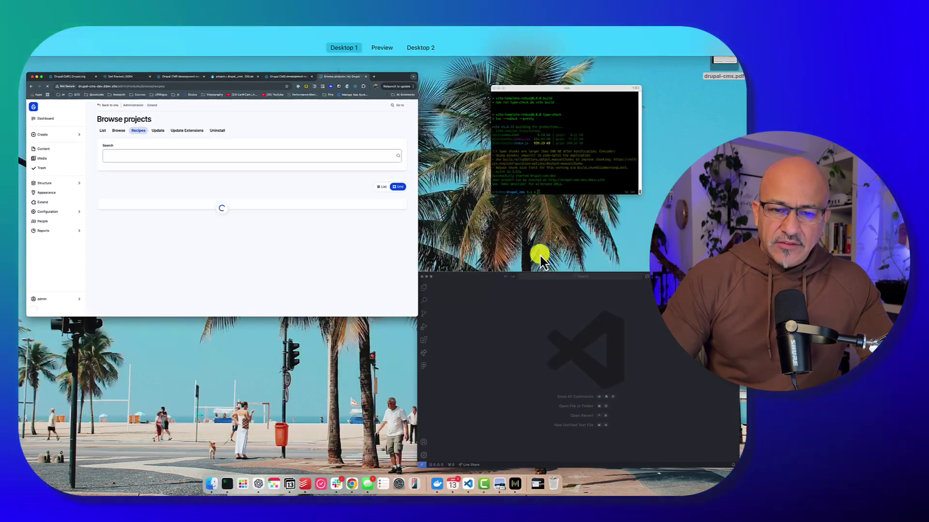
Open the drupal_cms project folder in Visual Studio Code
left_click(497, 336)
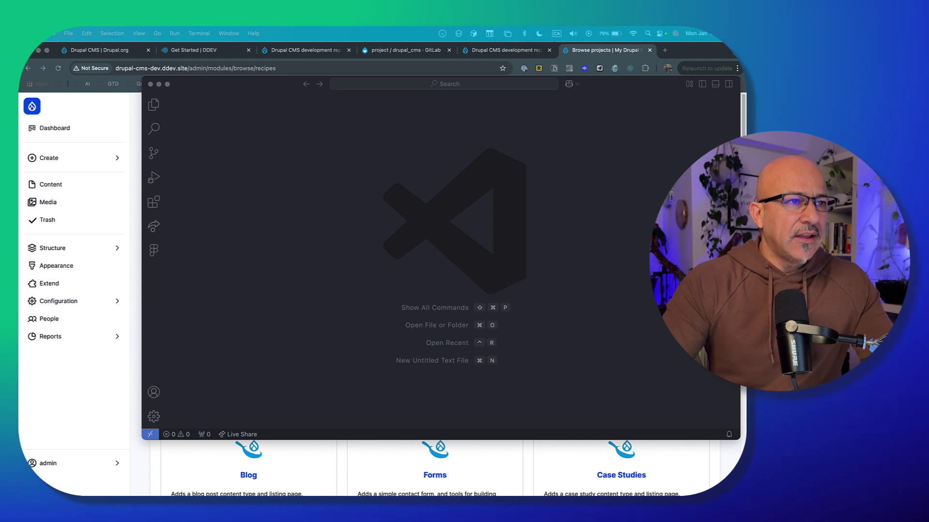
left_click_drag(462, 134, 355, 210)
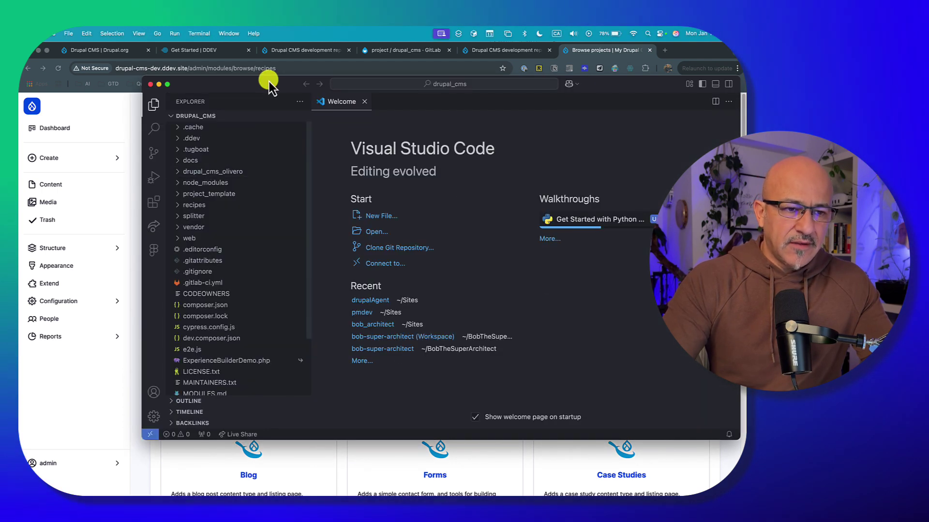
left_click_drag(269, 84, 261, 78)
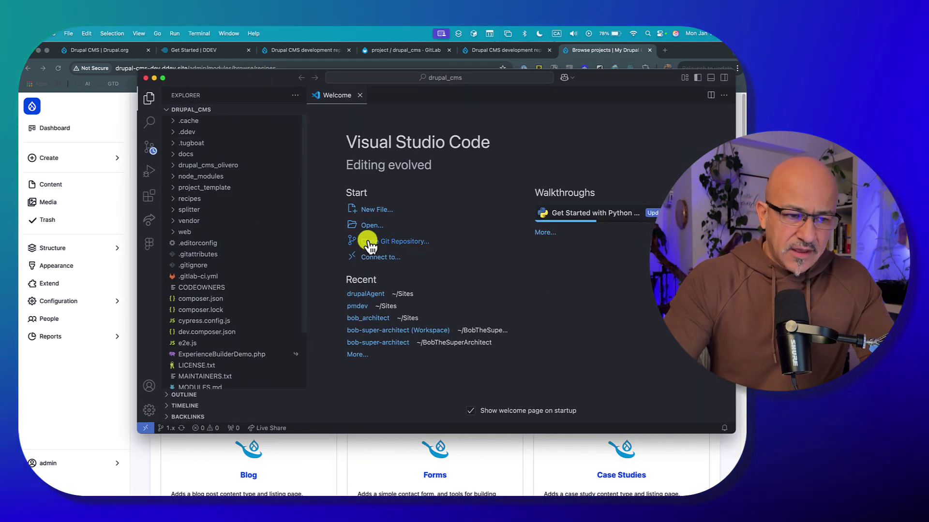
Expand the recipes folder in Explorer to browse its recipes, then return to the browser's recipe listing
left_click(174, 200)
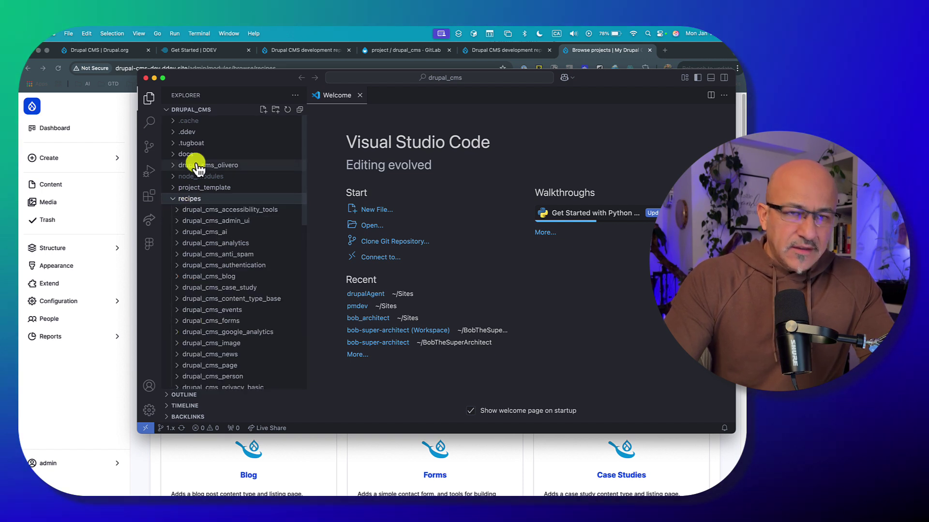
scroll(195, 271, "down", 3)
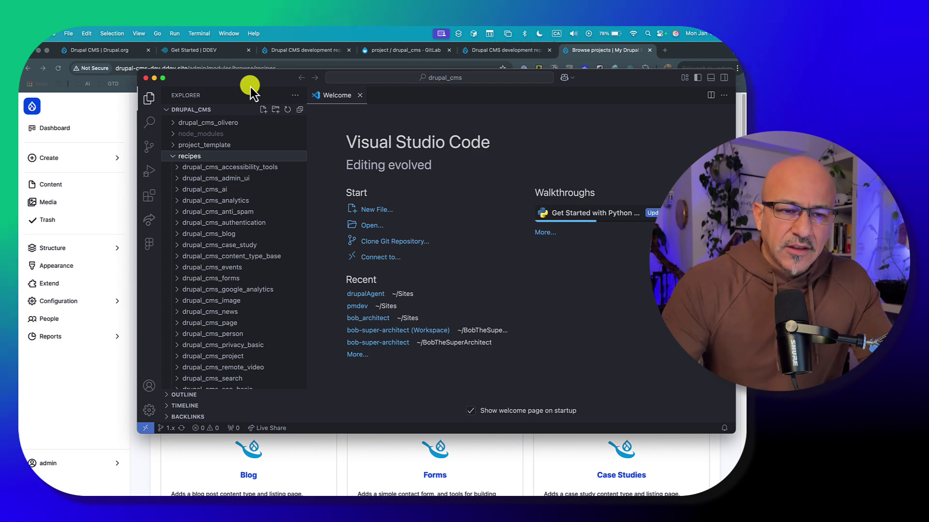
left_click_drag(254, 80, 257, 77)
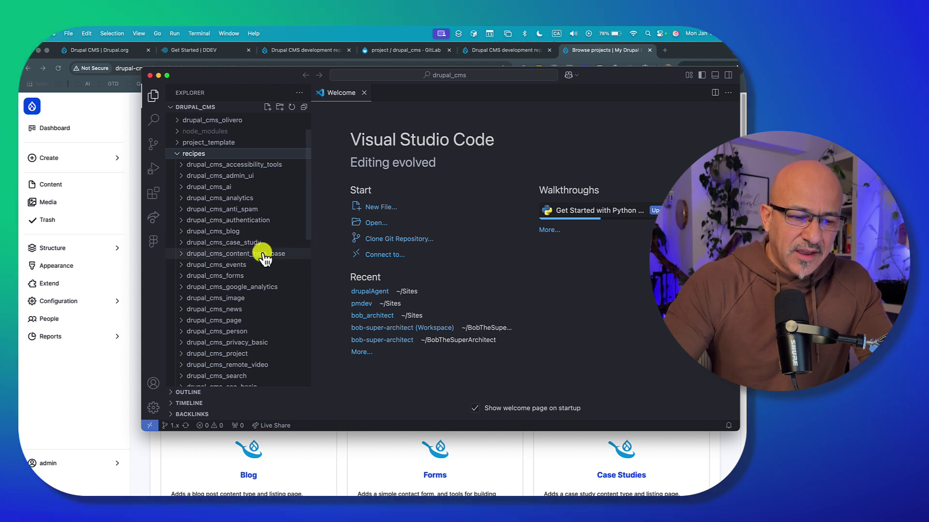
scroll(265, 259, "down", 5)
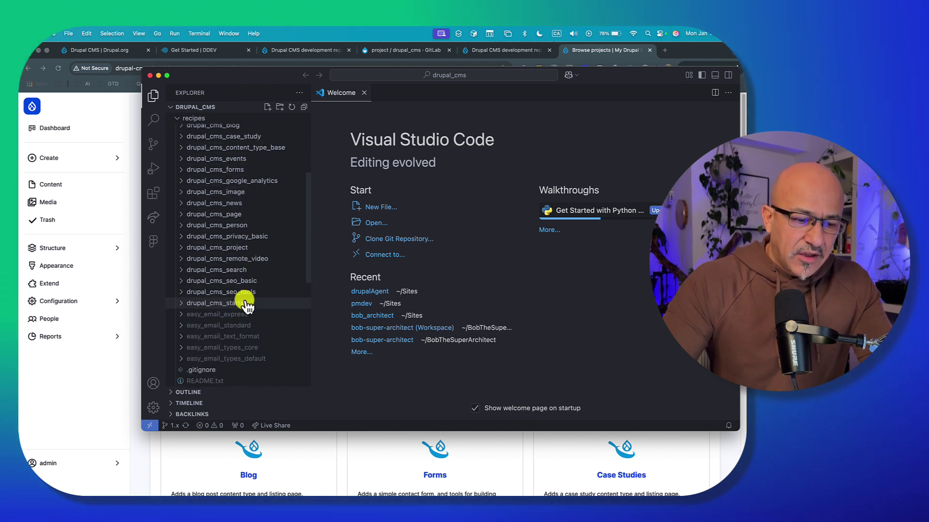
scroll(246, 310, "up", 3)
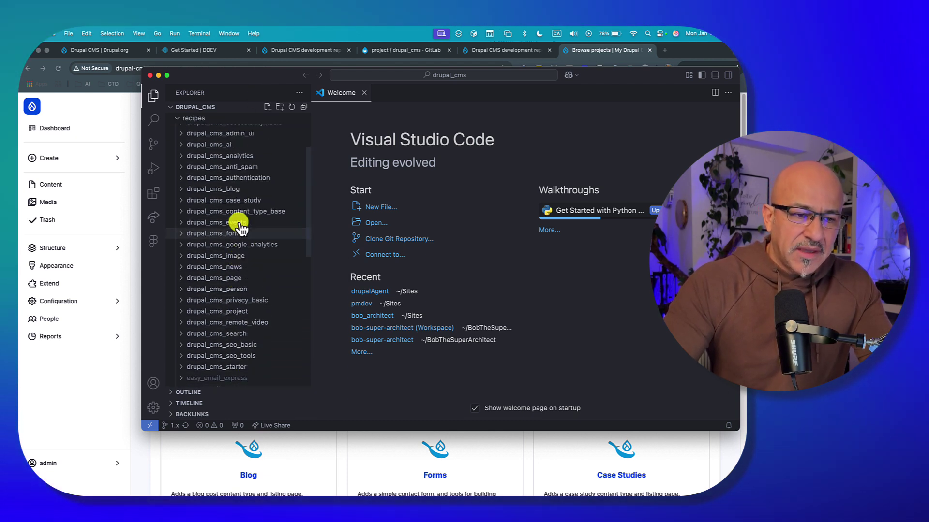
left_click_drag(241, 79, 246, 76)
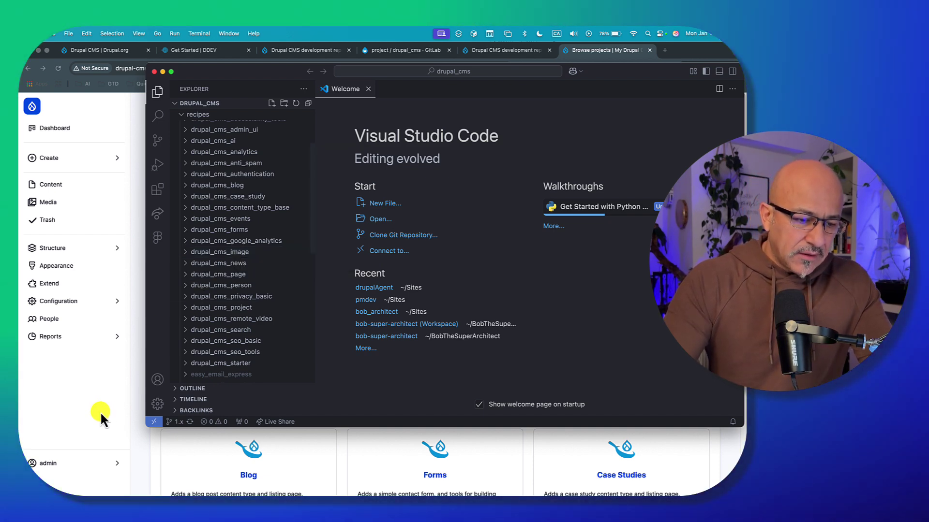
left_click(109, 408)
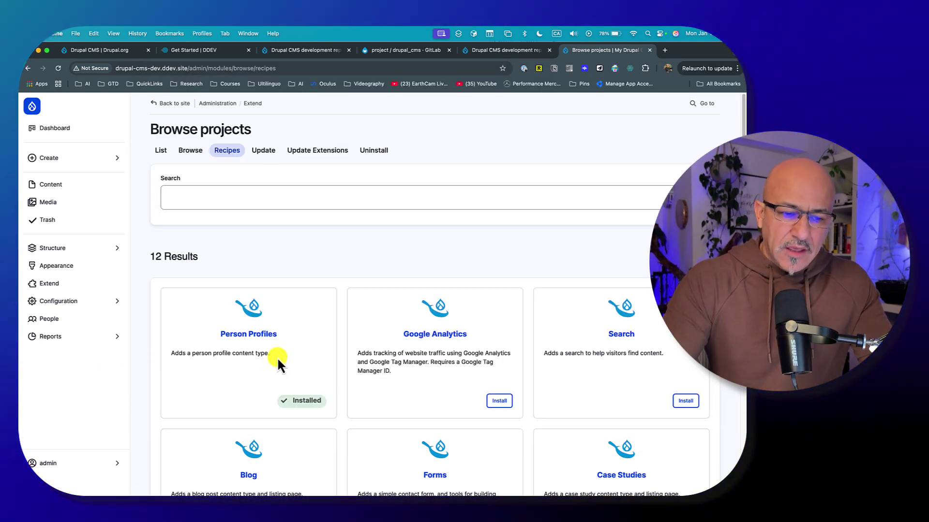
Scroll through the 12 recipe results toward the AI Assistant card
scroll(274, 341, "down", 2)
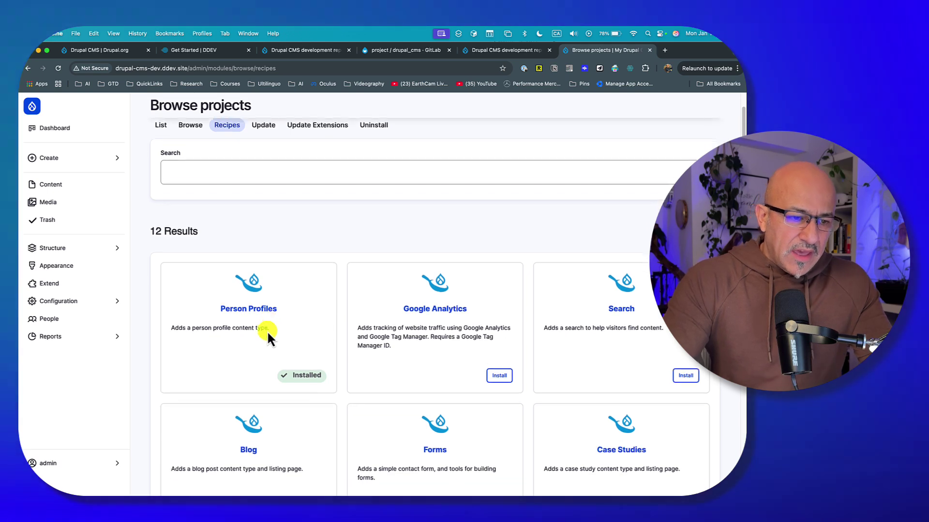
scroll(219, 255, "up", 2)
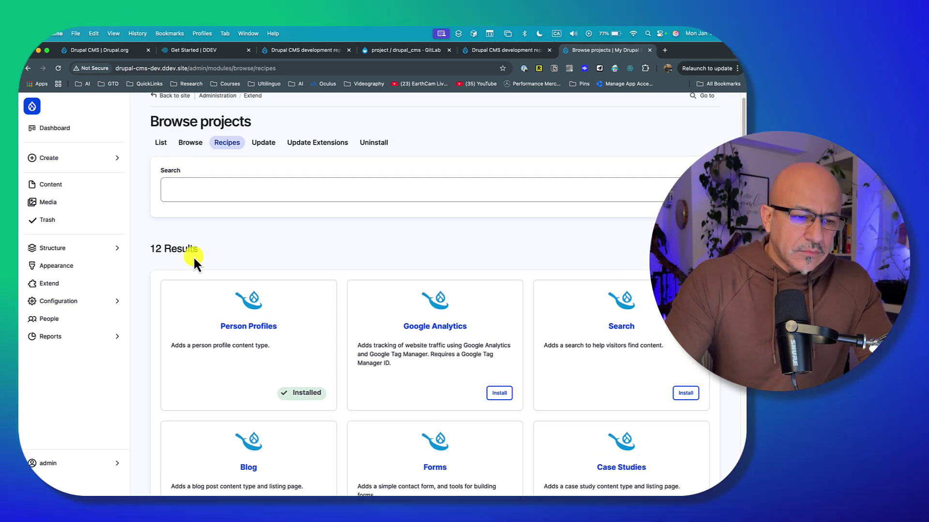
left_click_drag(149, 247, 199, 253)
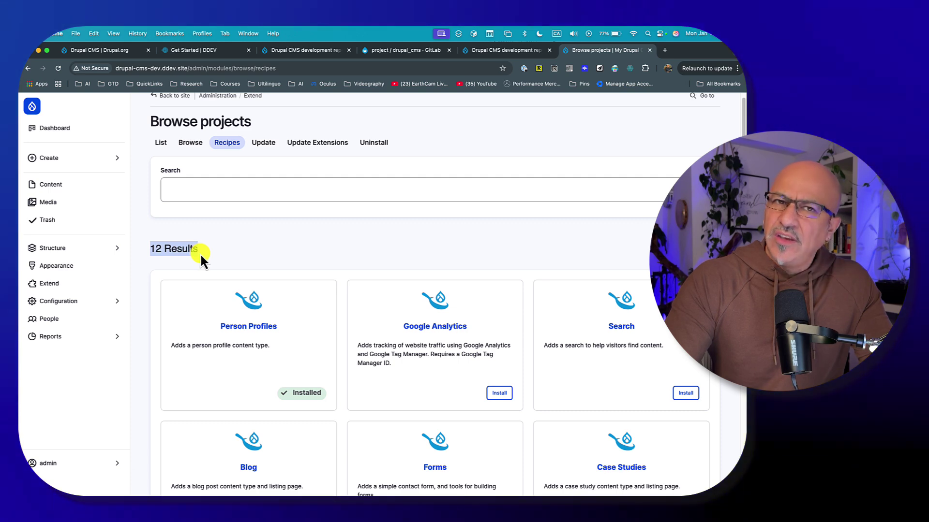
scroll(224, 270, "down", 1)
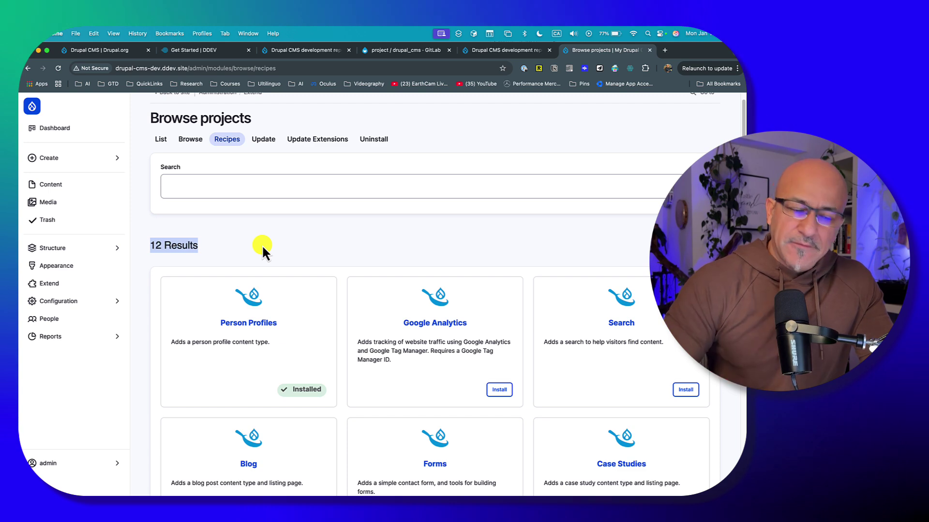
left_click(296, 249)
scroll(353, 285, "down", 5)
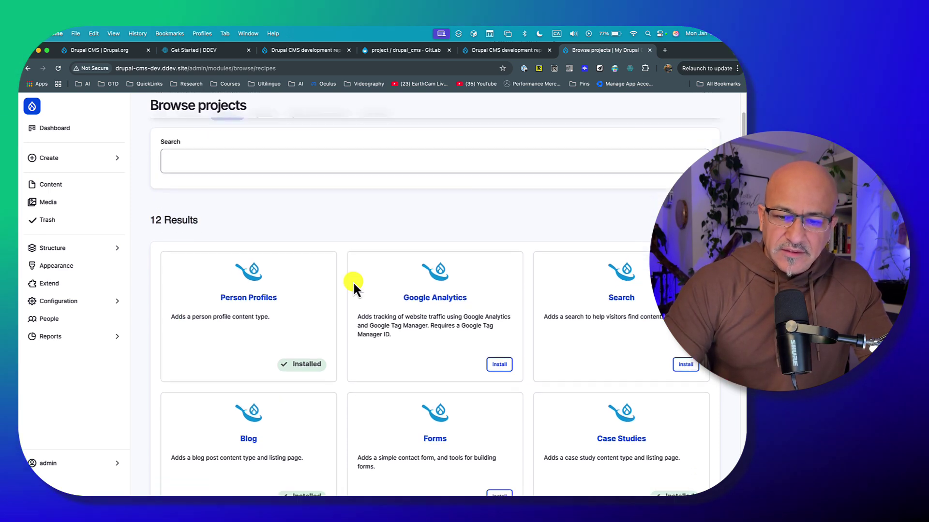
scroll(354, 286, "down", 8)
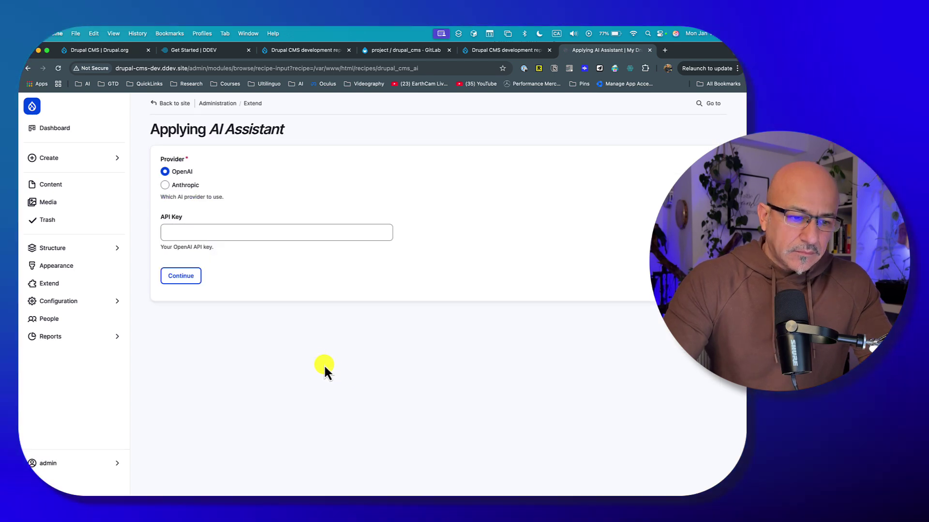
Focus the empty API Key field, then open the Reports flyout with Status report and Recent log messages
left_click(276, 234)
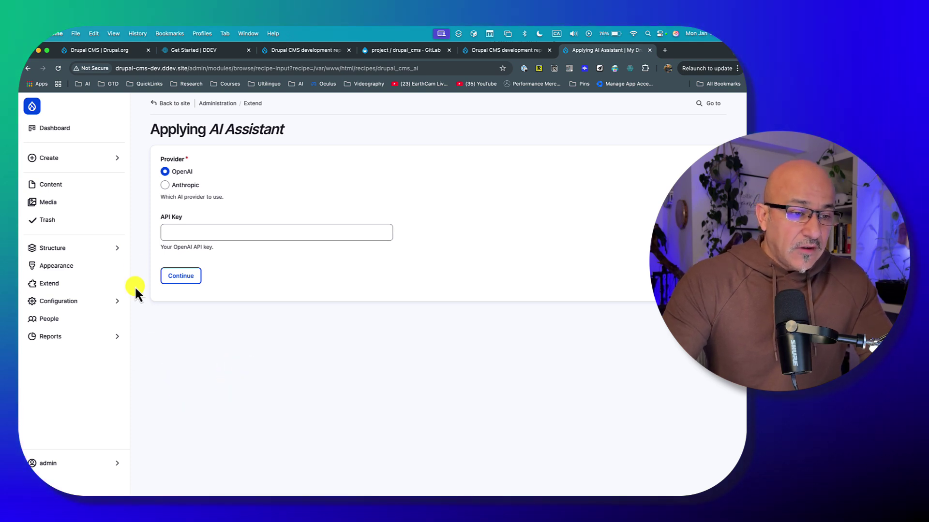
left_click(122, 339)
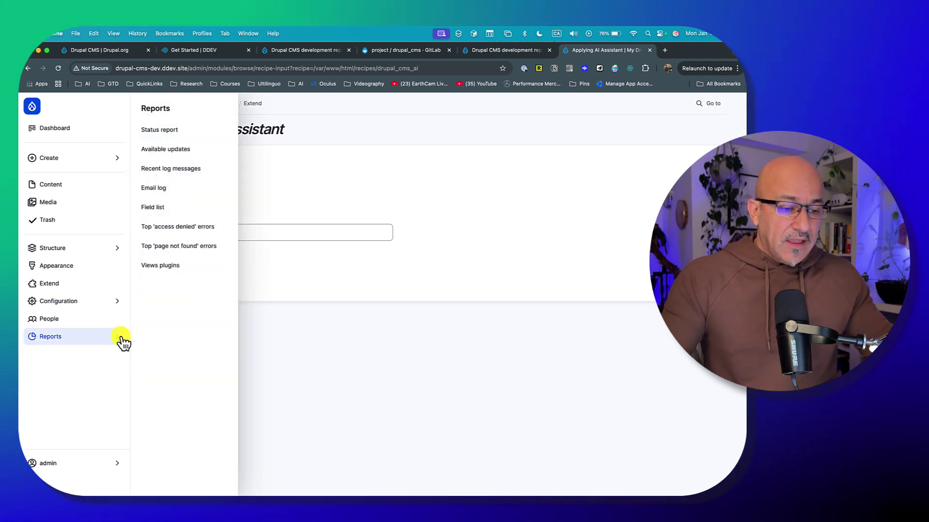